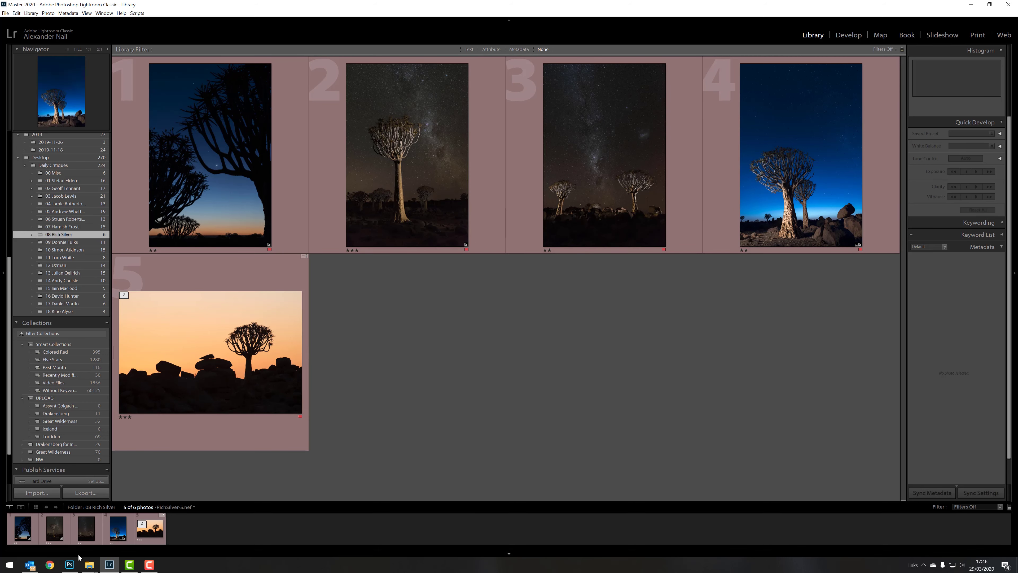
- Return to Photoshop and undo the red circle around the bright star
{"action": "left_click", "coordinate": [78, 562]}
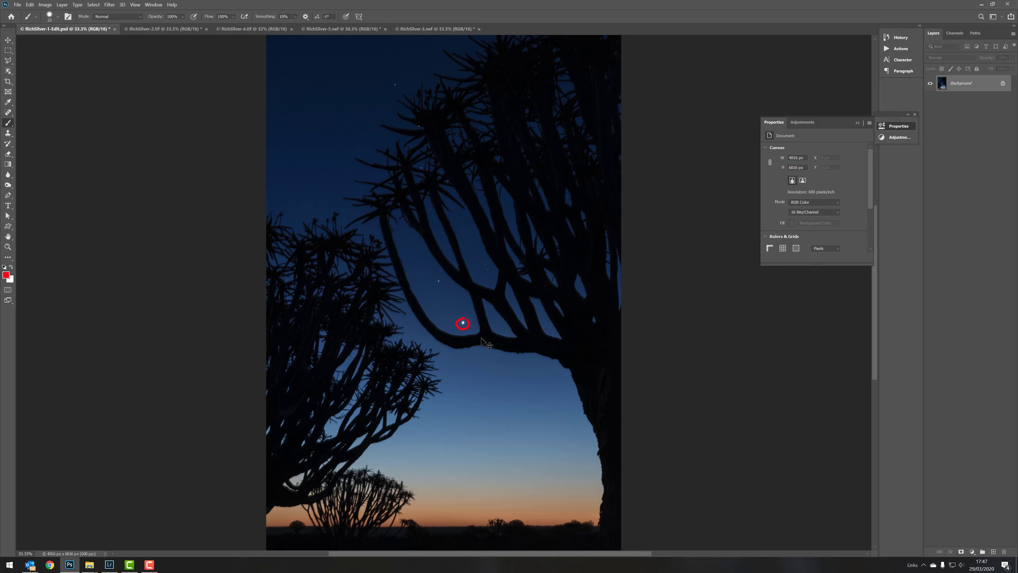
{"action": "key", "text": "ctrl+z"}
- Circle the branch meeting point and the lower-left branch in red, then undo both circles
{"action": "mouse_move", "coordinate": [391, 244]}
{"action": "left_mouse_down"}
{"action": "mouse_move", "coordinate": [401, 289]}
{"action": "mouse_move", "coordinate": [409, 253]}
{"action": "left_mouse_up"}
{"action": "mouse_move", "coordinate": [337, 464]}
{"action": "left_mouse_down"}
{"action": "mouse_move", "coordinate": [298, 480]}
{"action": "mouse_move", "coordinate": [313, 508]}
{"action": "mouse_move", "coordinate": [337, 475]}
{"action": "left_mouse_up"}
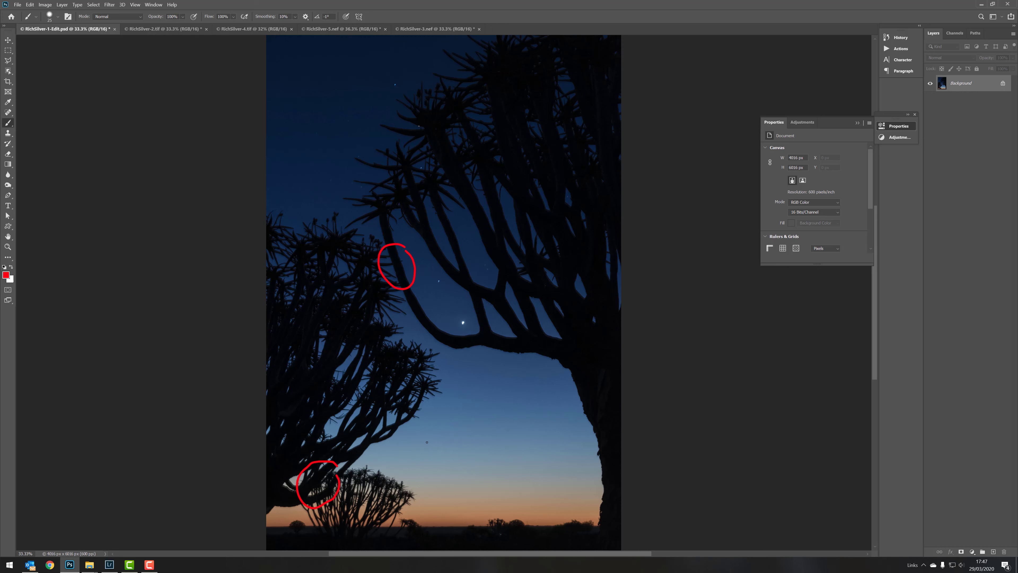
{"action": "key", "text": "ctrl+z"}
{"action": "key", "text": "ctrl+z"}
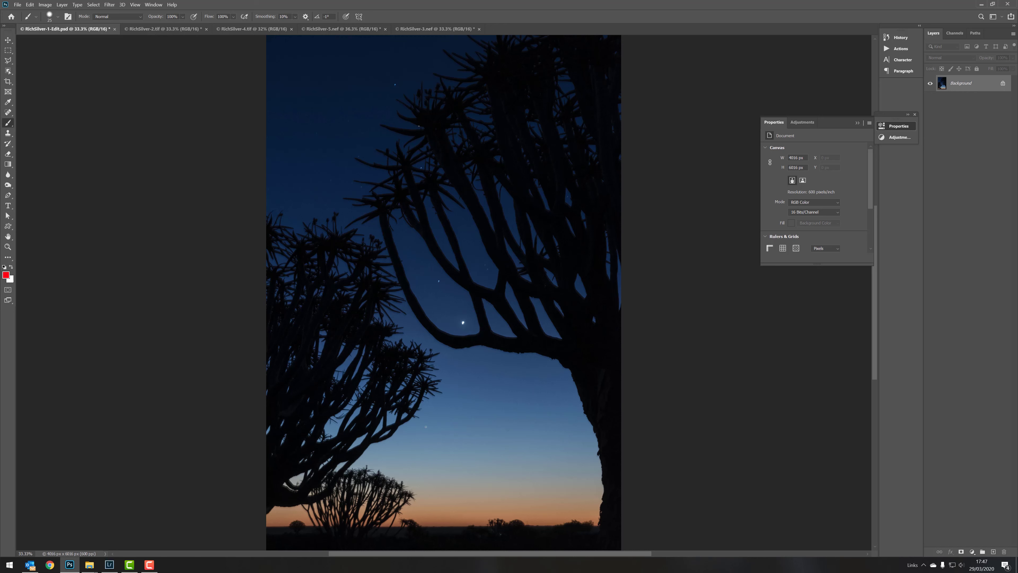
- Scribble a red zig-zag across the lower sky, then undo it
{"action": "mouse_move", "coordinate": [467, 531]}
{"action": "left_mouse_down"}
{"action": "mouse_move", "coordinate": [455, 485]}
{"action": "mouse_move", "coordinate": [473, 489]}
{"action": "mouse_move", "coordinate": [518, 449]}
{"action": "mouse_move", "coordinate": [551, 465]}
{"action": "left_mouse_up"}
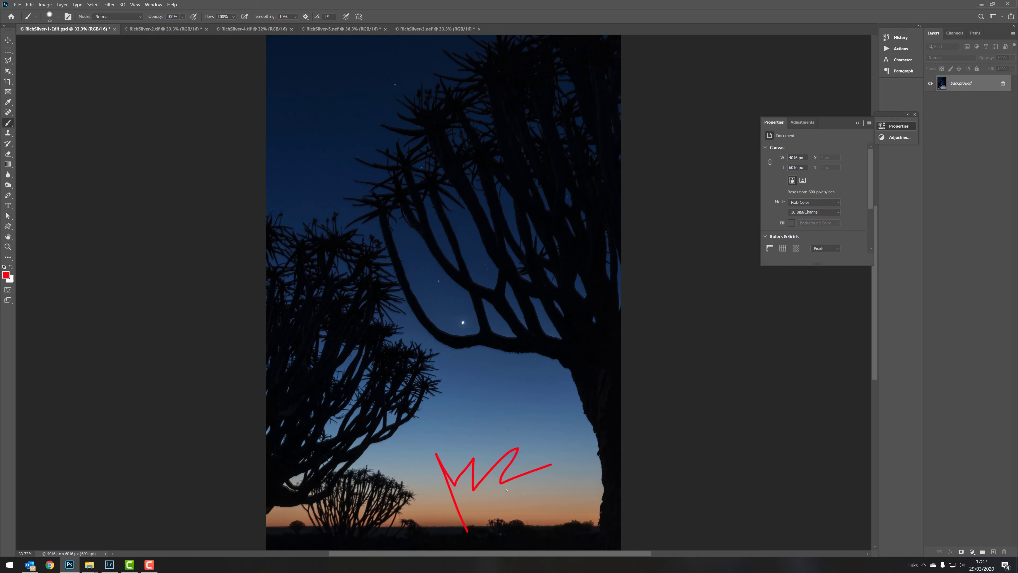
{"action": "left_click_drag", "start_coordinate": [507, 490], "coordinate": [460, 526]}
{"action": "key", "text": "ctrl+z"}
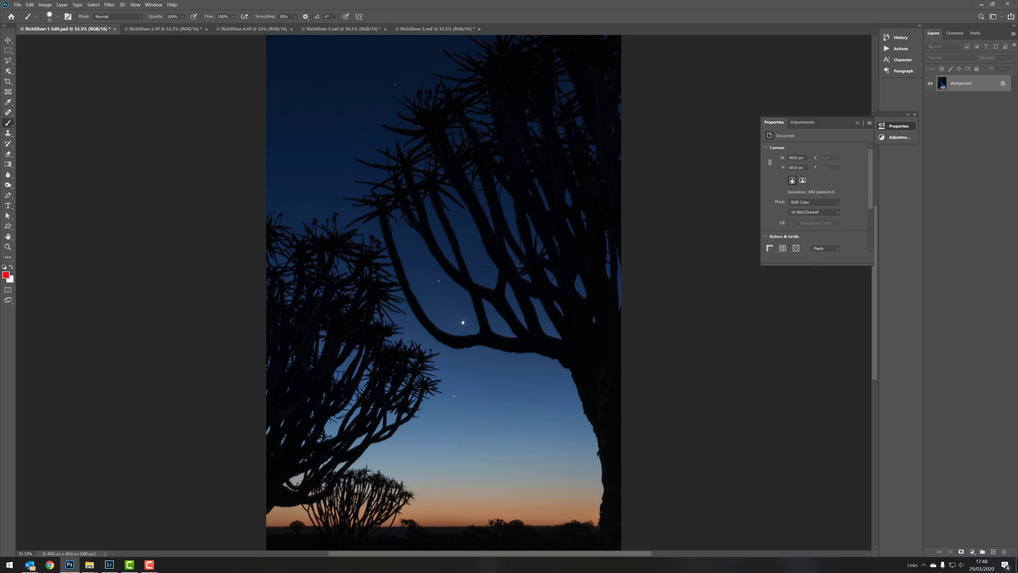
- Inspect the sky at 200%, zoom back out to 25%, and switch to RichSilver-2.tif
{"action": "key", "text": "ctrl+plus"}
{"action": "key", "text": "ctrl+plus"}
{"action": "key", "text": "ctrl+plus"}
{"action": "key", "text": "ctrl+plus"}
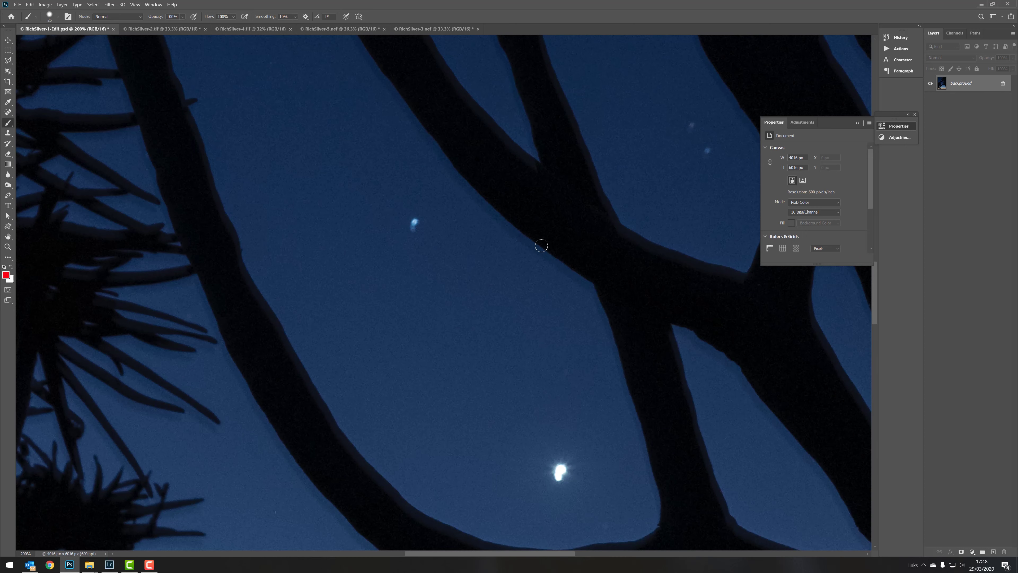
{"action": "key", "text": "ctrl+minus"}
{"action": "key", "text": "ctrl+minus"}
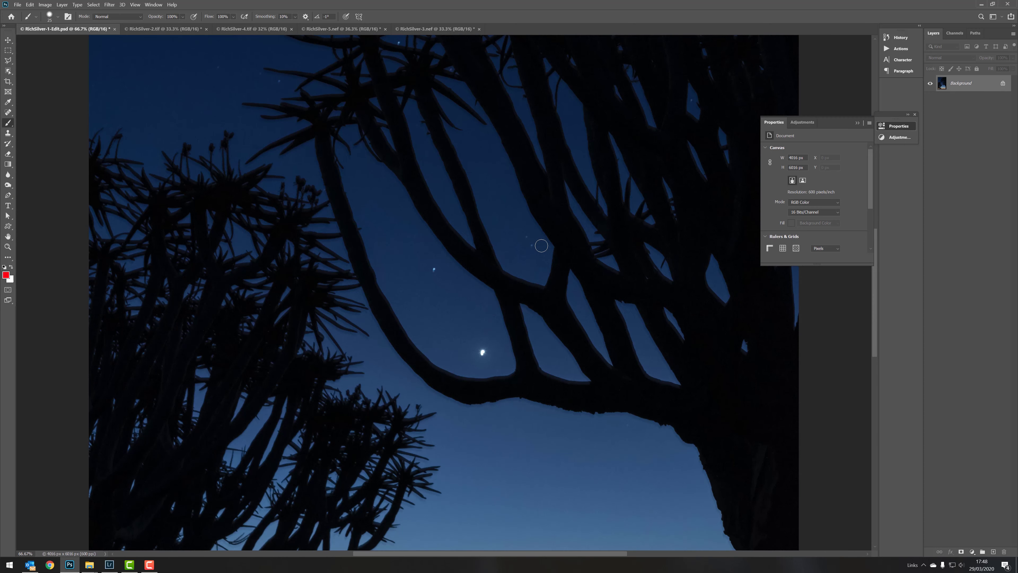
{"action": "key", "text": "ctrl+minus"}
{"action": "key", "text": "ctrl+minus"}
{"action": "key", "text": "ctrl+minus"}
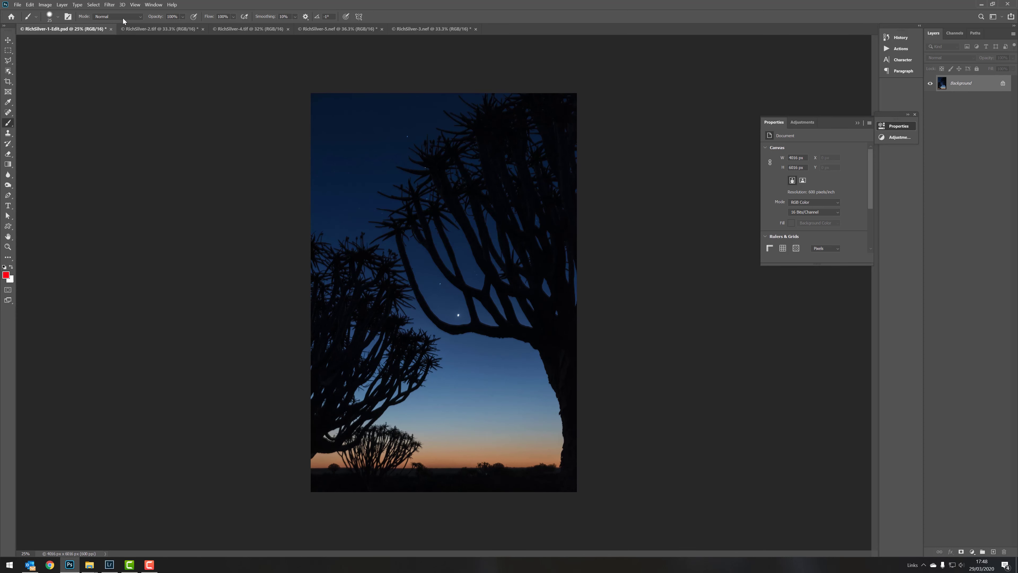
{"action": "left_click", "coordinate": [144, 29]}
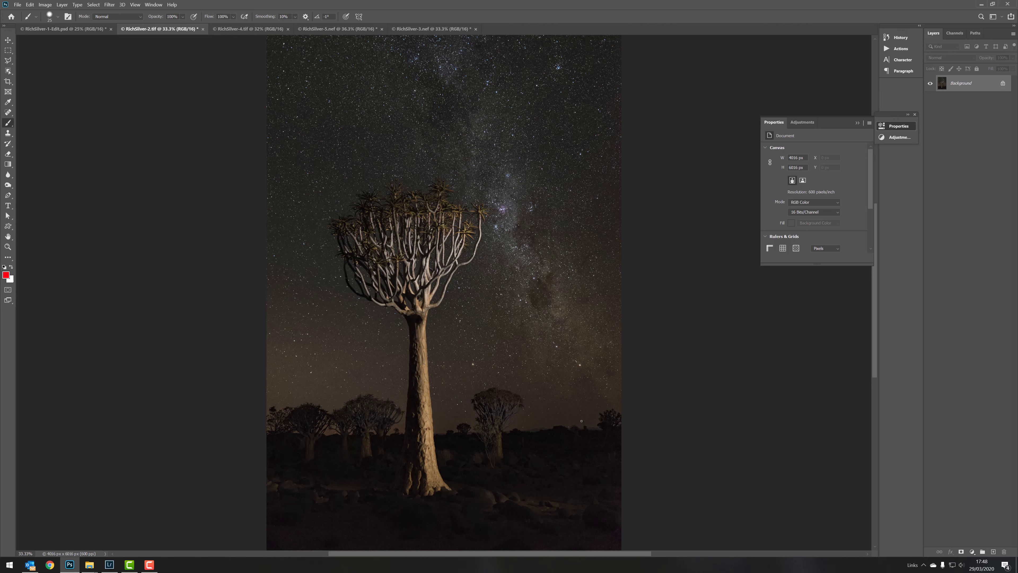
{"action": "key", "text": "ctrl+plus"}
{"action": "key", "text": "ctrl+plus"}
{"action": "key", "text": "ctrl+plus"}
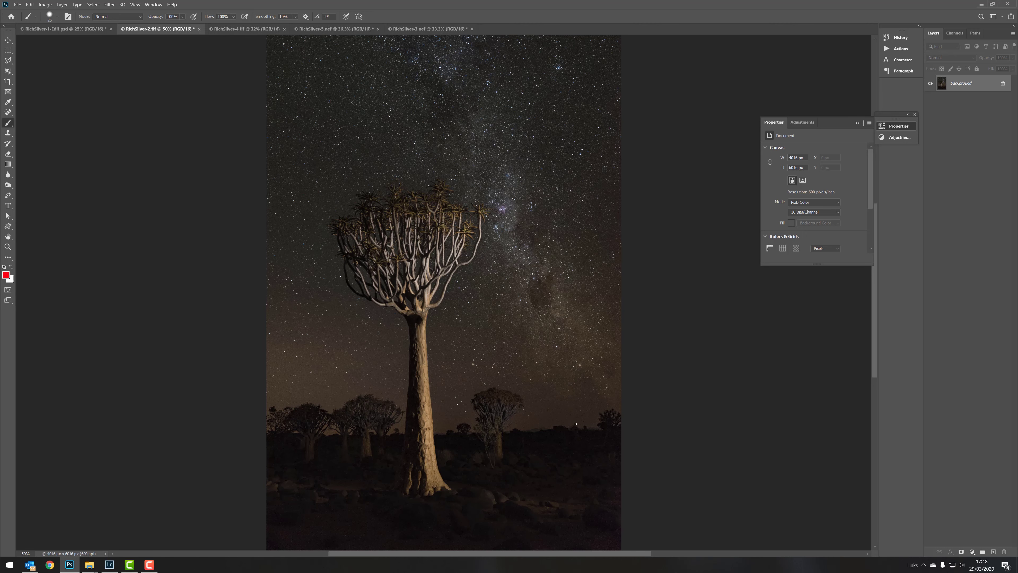
{"action": "key", "text": "ctrl+plus"}
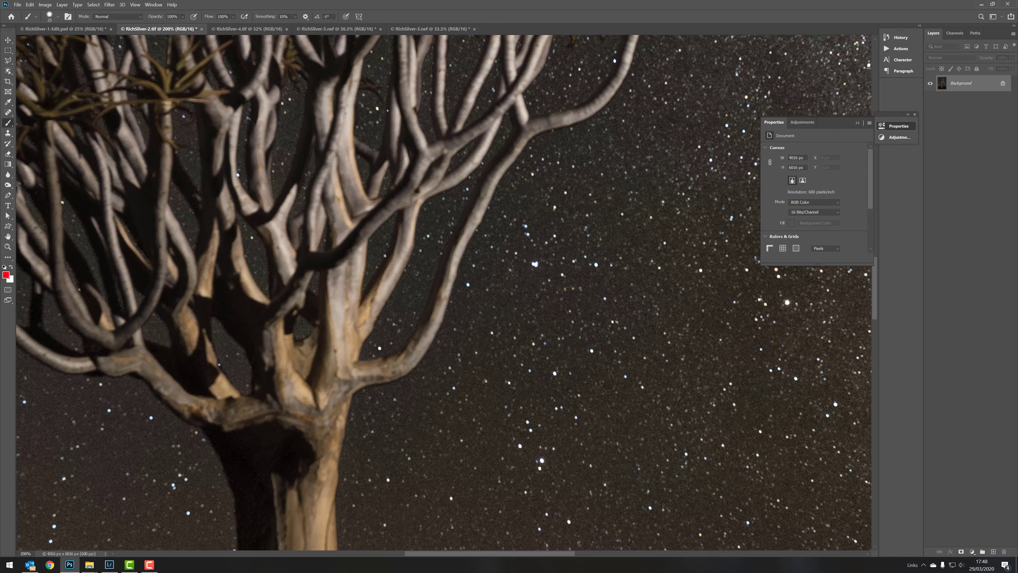
{"action": "key", "text": "ctrl+minus"}
{"action": "key", "text": "ctrl+minus"}
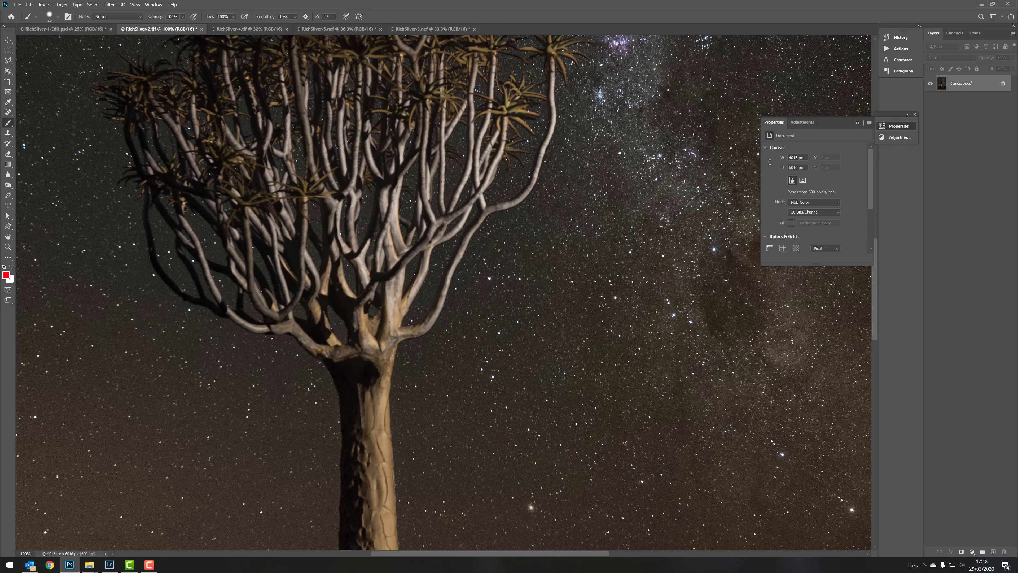
{"action": "key", "text": "ctrl+minus"}
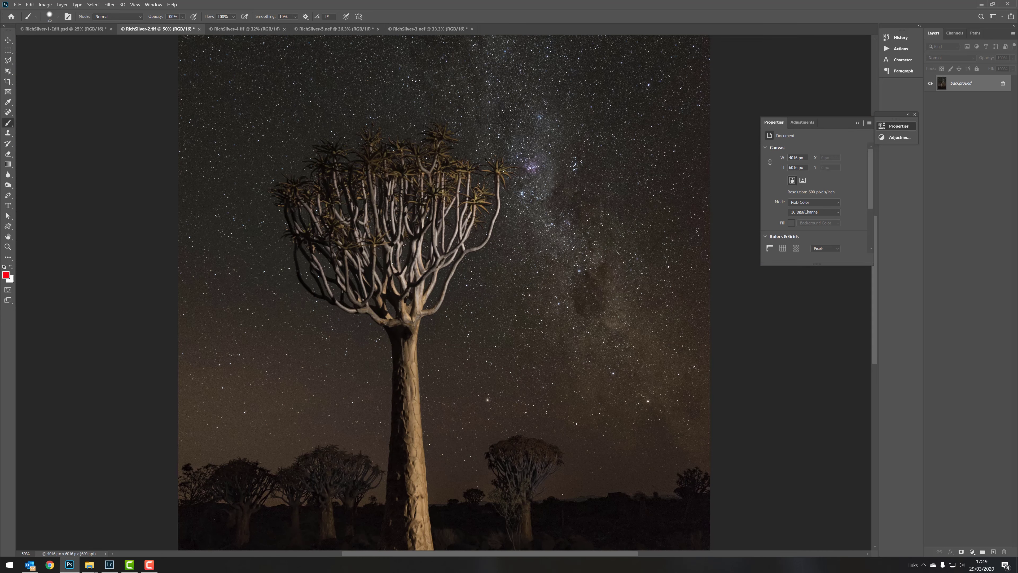
{"action": "key", "text": "ctrl+minus"}
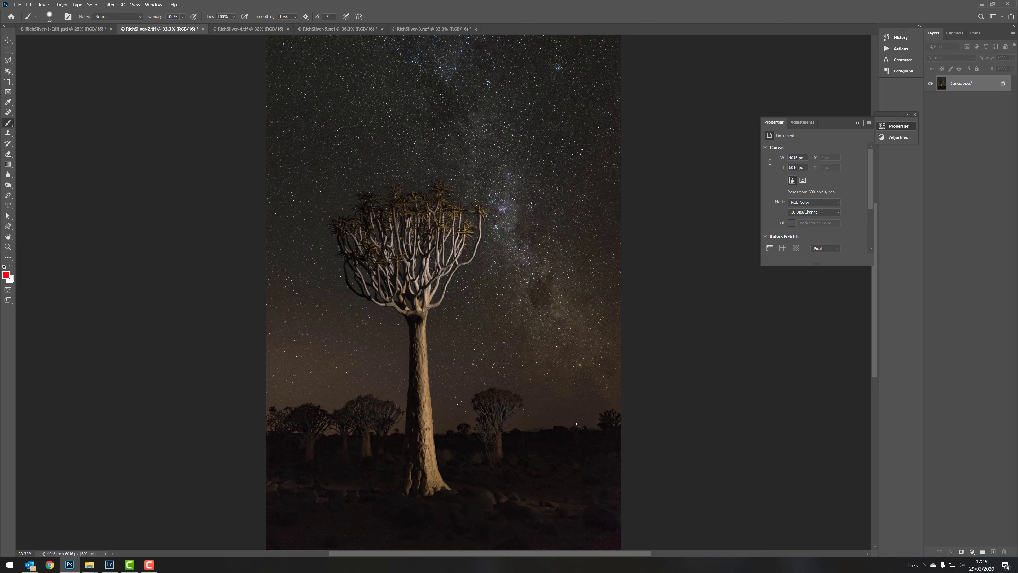
{"action": "key", "text": "ctrl+plus"}
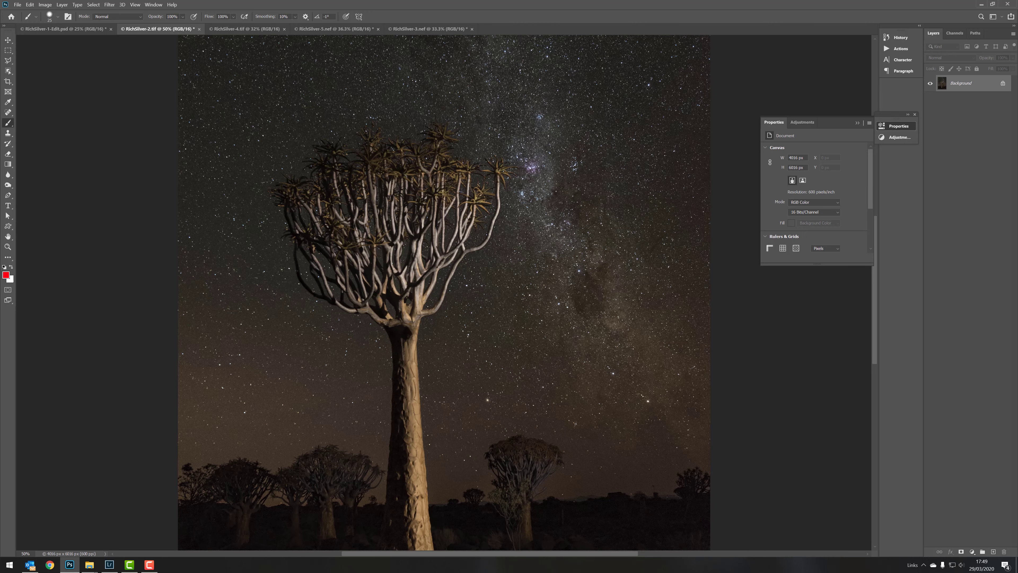
{"action": "key", "text": "ctrl+plus"}
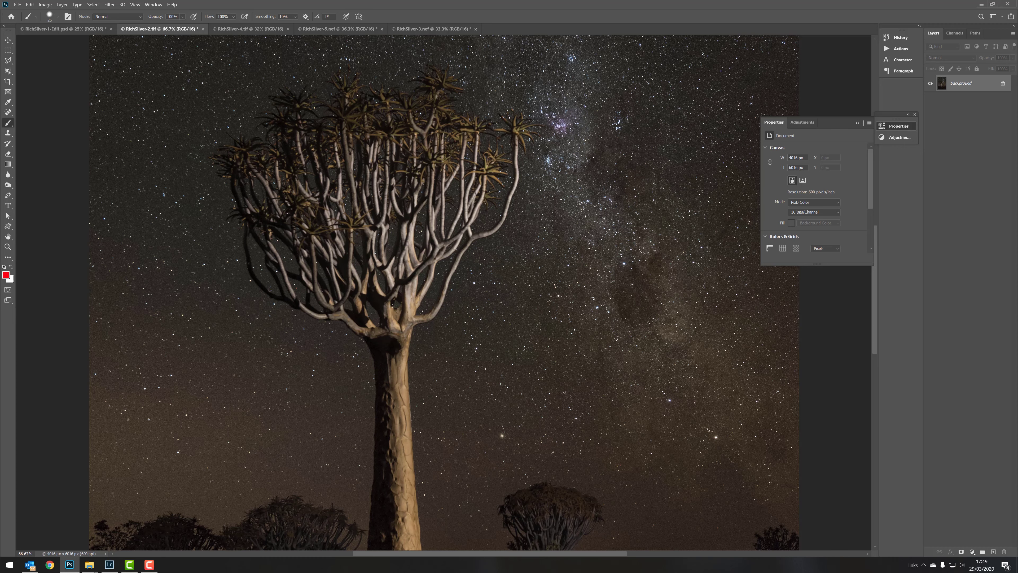
{"action": "key", "text": "ctrl+minus"}
{"action": "key", "text": "ctrl+minus"}
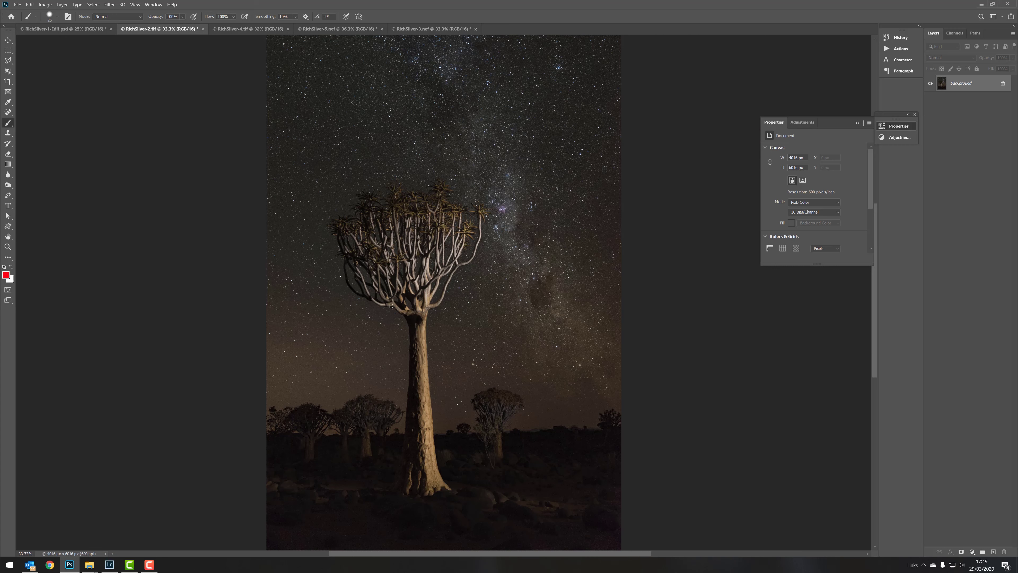
- Draw red guide lines along the Milky Way and the tree trunk, then undo both
{"action": "left_click", "coordinate": [597, 380], "text": "shift"}
{"action": "left_click", "coordinate": [427, 474], "text": "shift"}
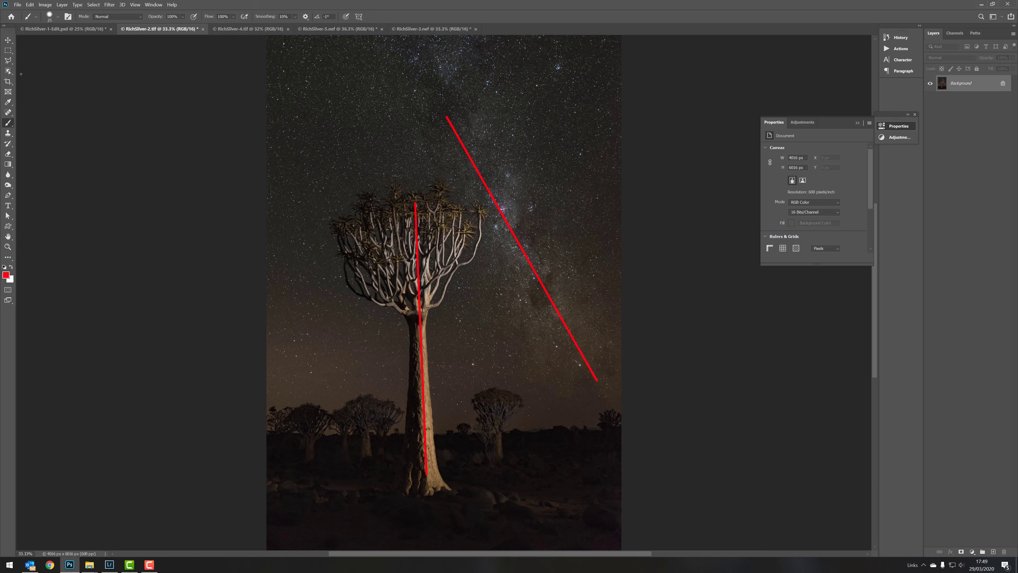
{"action": "key", "text": "ctrl+z"}
{"action": "key", "text": "ctrl+z"}
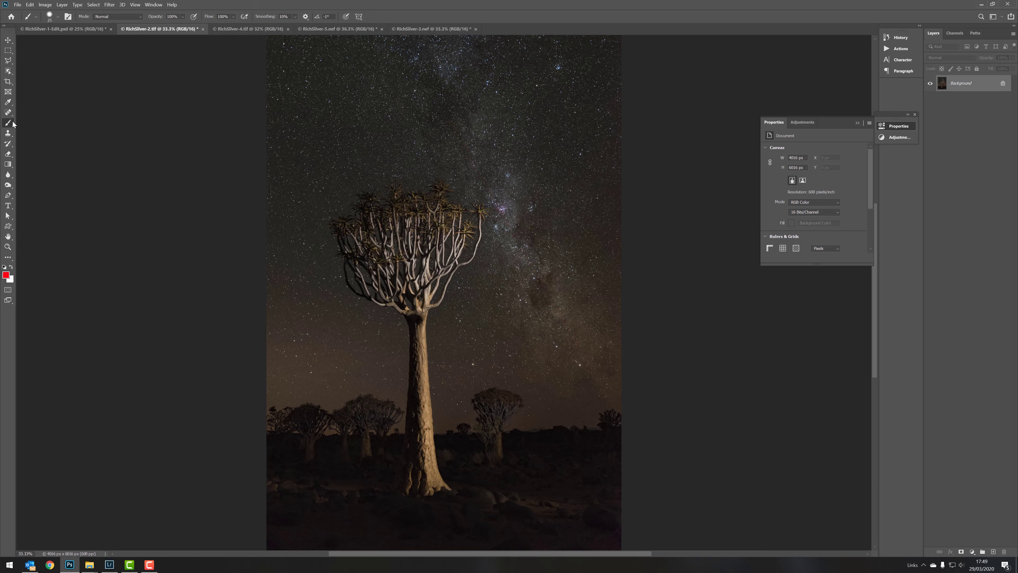
- Crop in the top, left and bottom to a 3632 × 4900 px portrait frame and apply it
{"action": "left_click", "coordinate": [8, 81]}
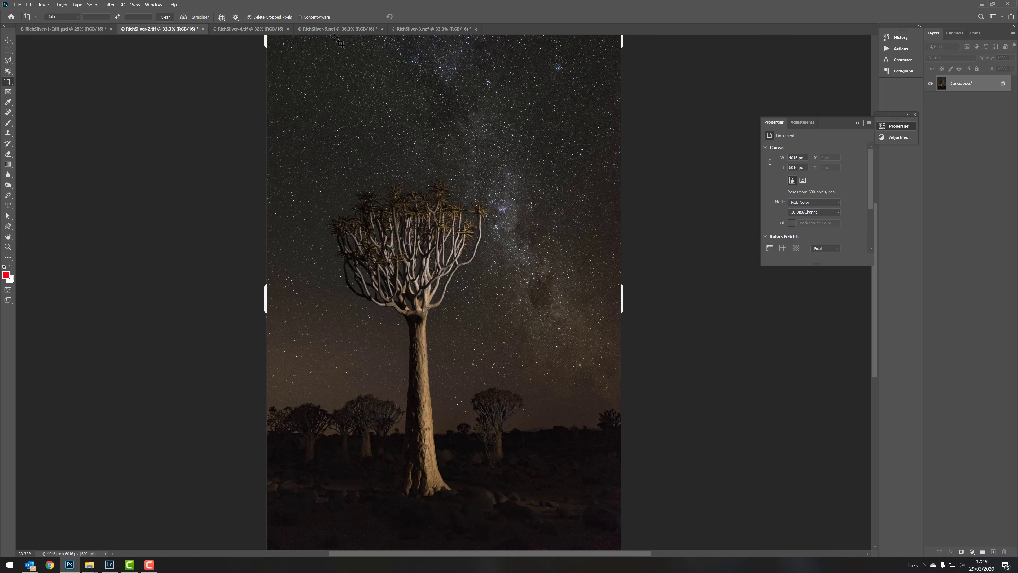
{"action": "left_click_drag", "start_coordinate": [443, 57], "coordinate": [447, 79]}
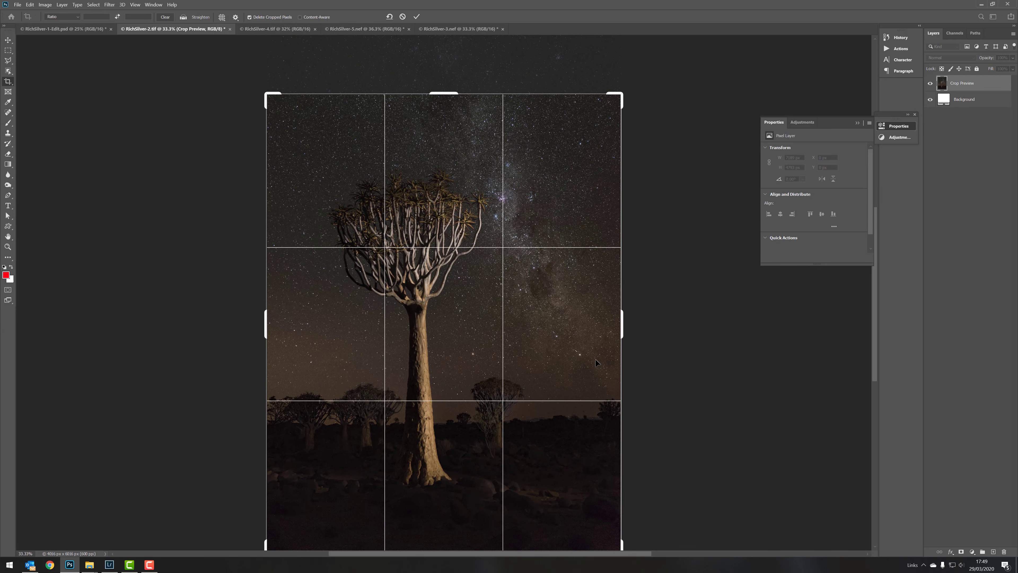
{"action": "left_click_drag", "start_coordinate": [265, 320], "coordinate": [282, 317]}
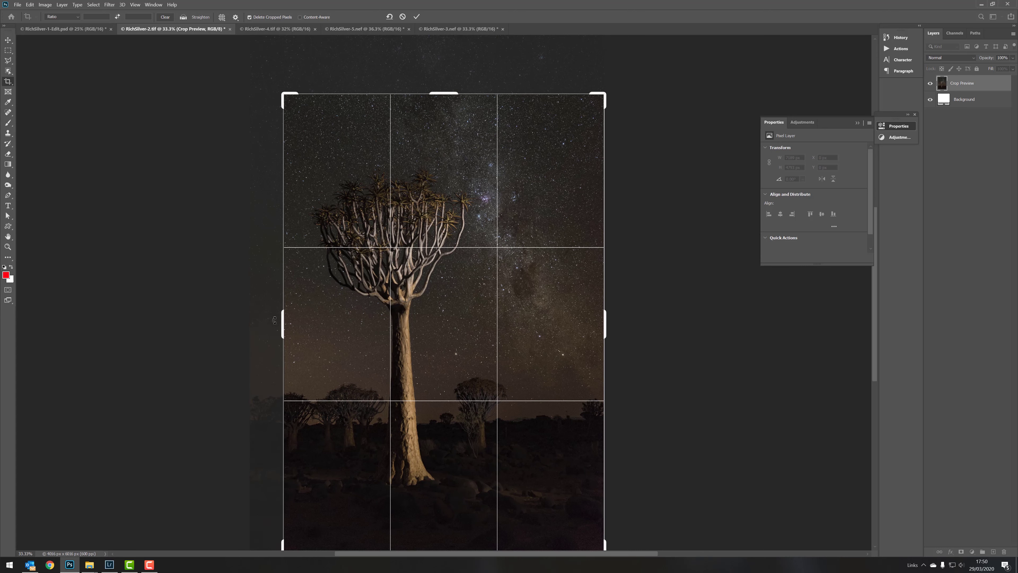
{"action": "scroll", "coordinate": [423, 534], "scroll_direction": "down", "scroll_amount": 1}
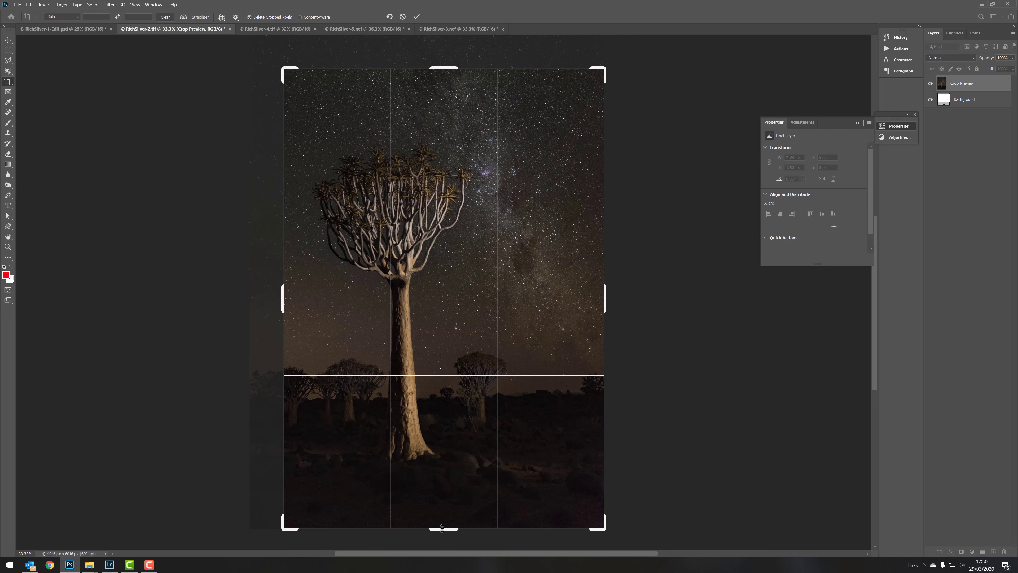
{"action": "left_click_drag", "start_coordinate": [443, 528], "coordinate": [439, 509]}
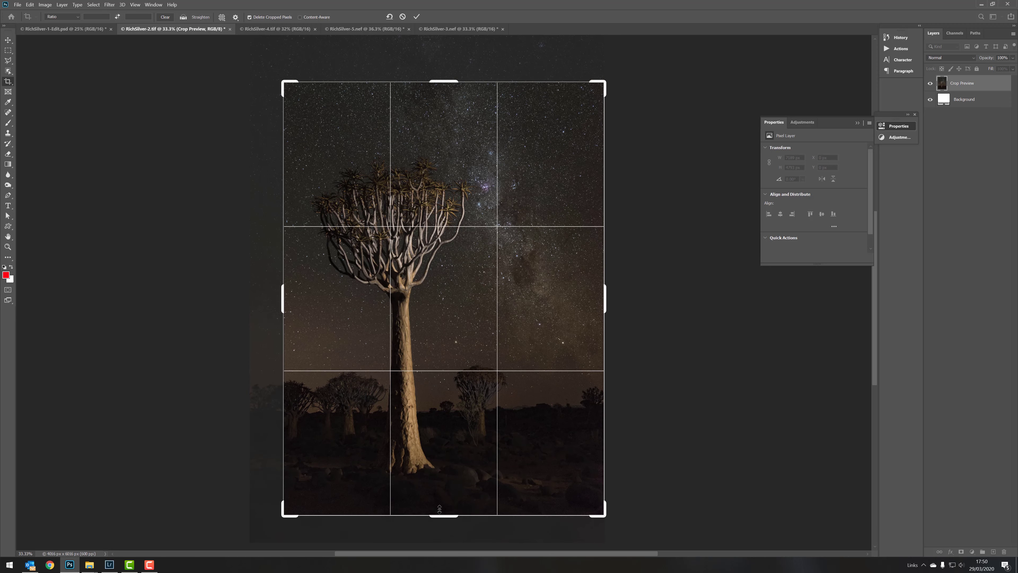
{"action": "key", "text": "Return"}
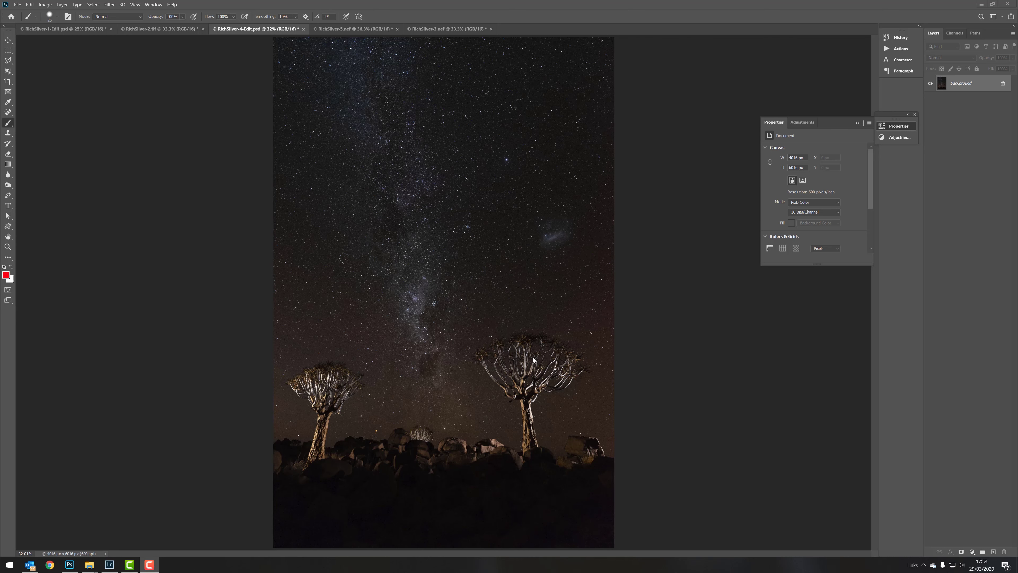
- Inspect the stars and the two quiver trees at 100%, then zoom out and recentre the photo
{"action": "key", "text": "ctrl+1"}
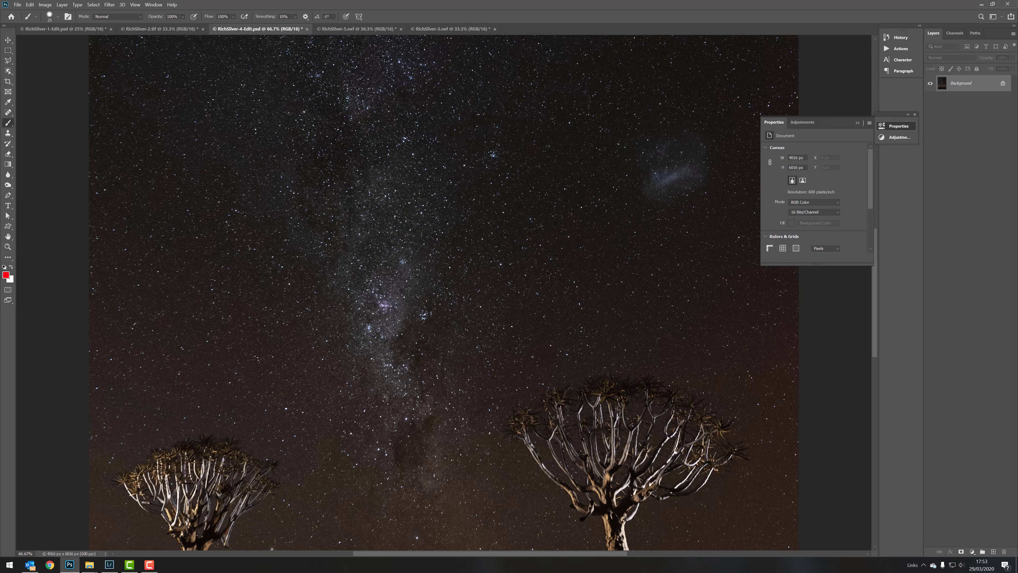
{"action": "left_click_drag", "start_coordinate": [524, 390], "coordinate": [319, 114]}
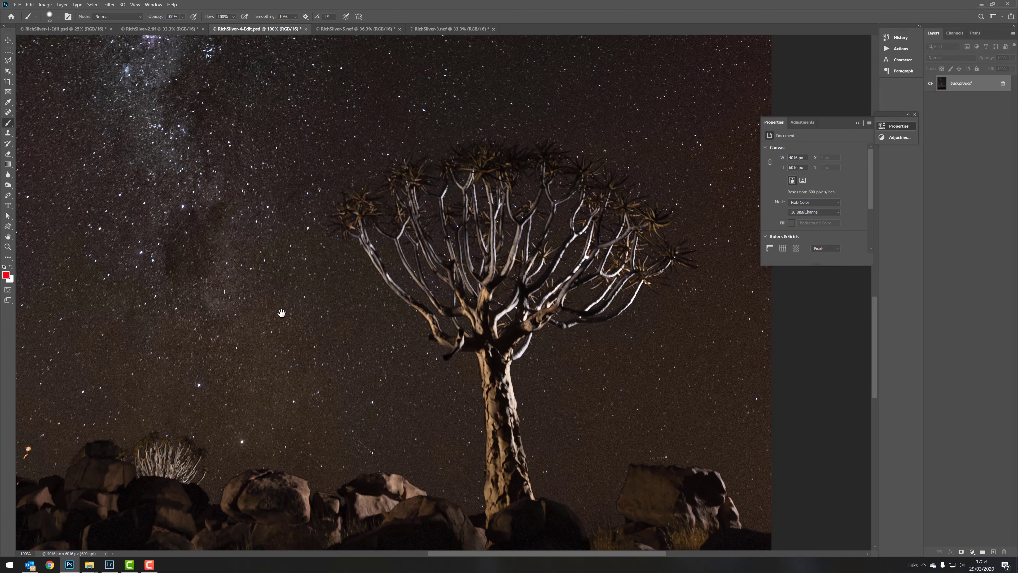
{"action": "mouse_move", "coordinate": [302, 342]}
{"action": "left_mouse_down"}
{"action": "mouse_move", "coordinate": [602, 305]}
{"action": "mouse_move", "coordinate": [401, 381]}
{"action": "mouse_move", "coordinate": [339, 468]}
{"action": "left_mouse_up"}
{"action": "key", "text": "ctrl+minus"}
{"action": "key", "text": "ctrl+minus"}
{"action": "key", "text": "ctrl+minus"}
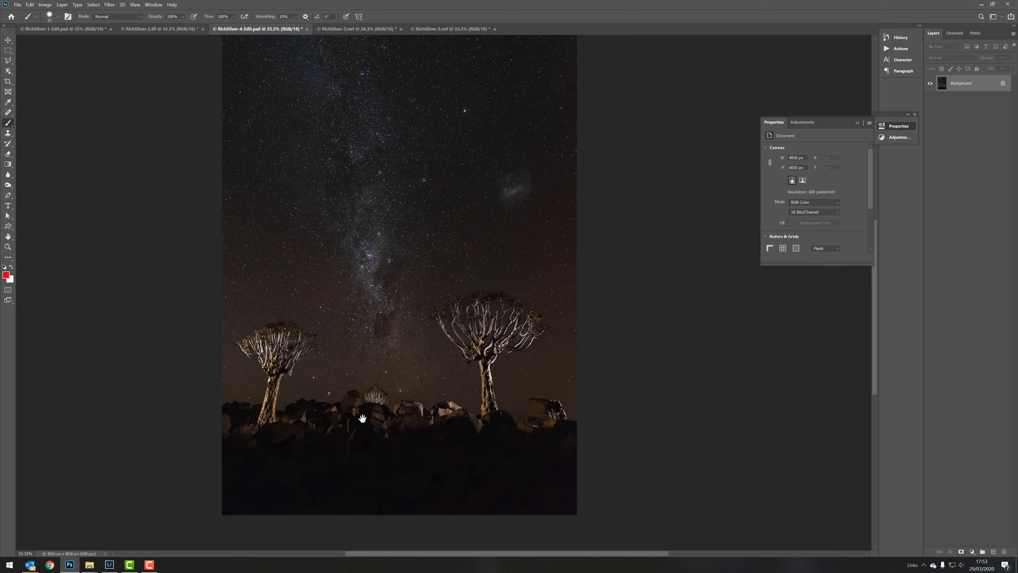
{"action": "mouse_move", "coordinate": [357, 416]}
{"action": "left_mouse_down"}
{"action": "mouse_move", "coordinate": [445, 345]}
{"action": "mouse_move", "coordinate": [454, 359]}
{"action": "mouse_move", "coordinate": [473, 358]}
{"action": "left_mouse_up"}
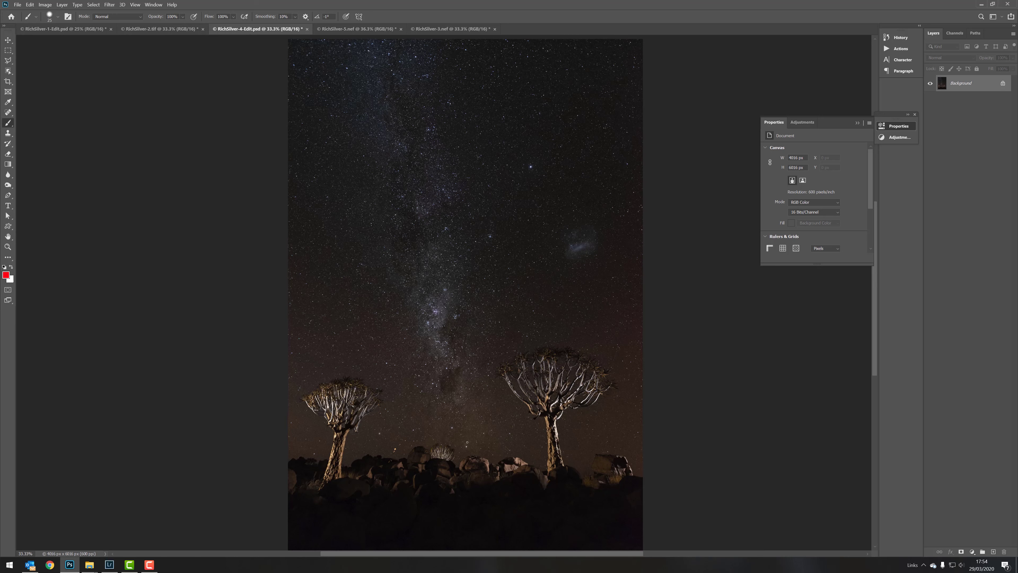
{"action": "mouse_move", "coordinate": [449, 442]}
{"action": "left_mouse_down"}
{"action": "mouse_move", "coordinate": [437, 465]}
{"action": "mouse_move", "coordinate": [451, 442]}
{"action": "left_mouse_up"}
{"action": "key", "text": "ctrl+z"}
{"action": "key", "text": "ctrl+1"}
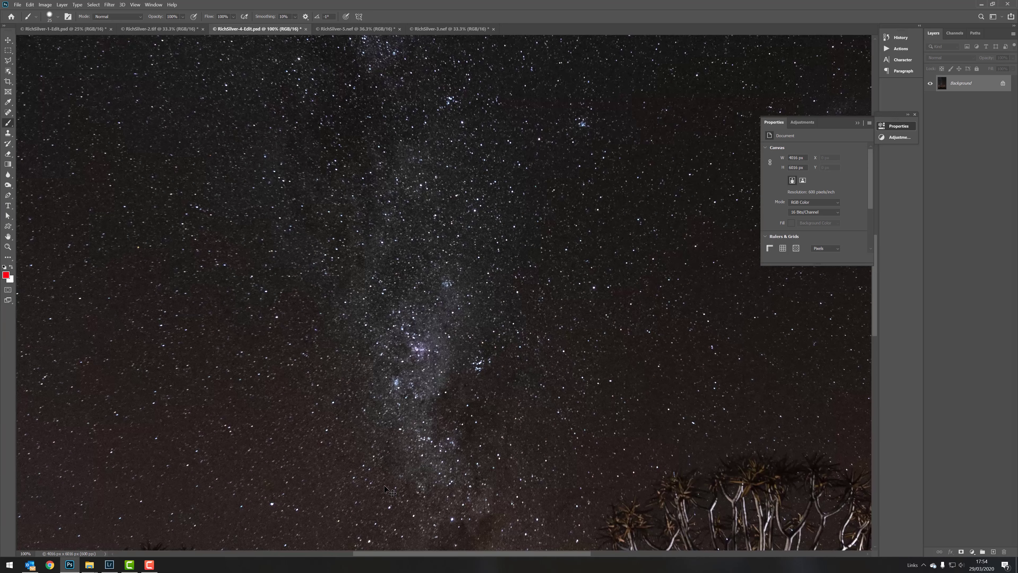
{"action": "left_click_drag", "start_coordinate": [387, 490], "coordinate": [422, 123]}
{"action": "key", "text": "ctrl+minus"}
{"action": "key", "text": "ctrl+minus"}
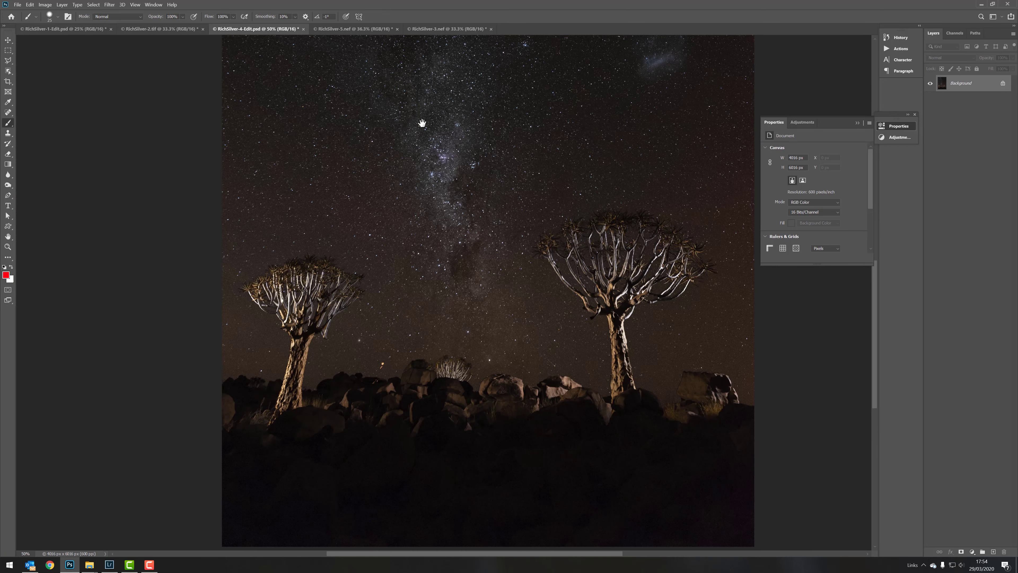
{"action": "left_click_drag", "start_coordinate": [501, 262], "coordinate": [513, 299]}
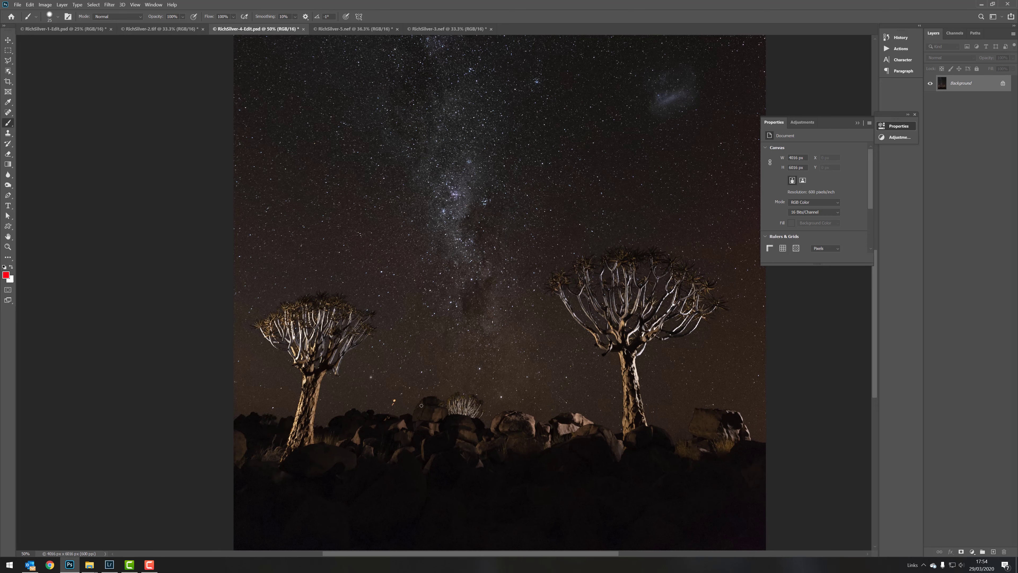
- Trim sky from the top and dark foreground from the bottom of RichSilver-4-Edit.psd and apply the crop
{"action": "key", "text": "ctrl+minus"}
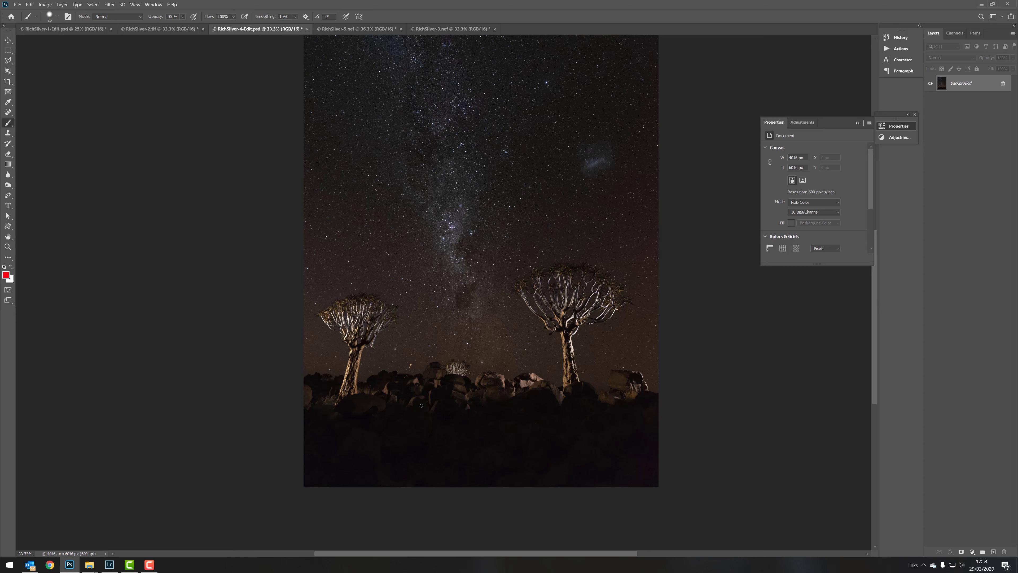
{"action": "left_click_drag", "start_coordinate": [604, 314], "coordinate": [615, 360]}
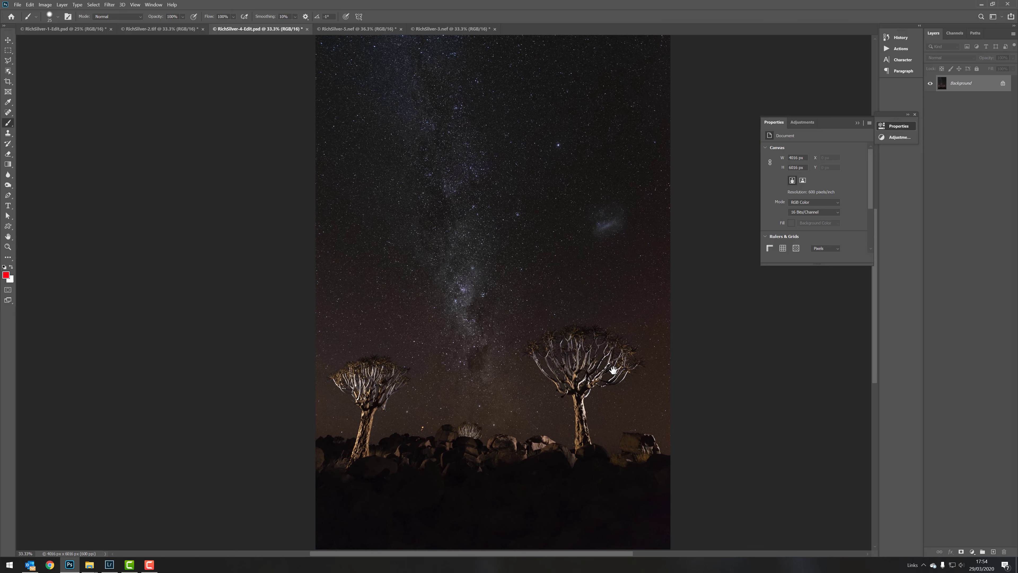
{"action": "left_click", "coordinate": [8, 81]}
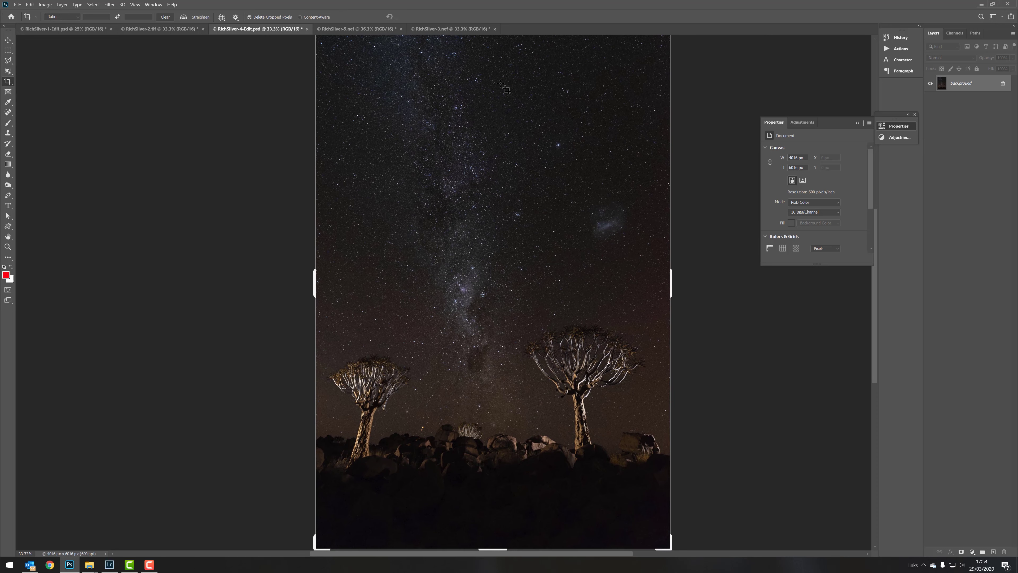
{"action": "left_click_drag", "start_coordinate": [493, 56], "coordinate": [495, 121]}
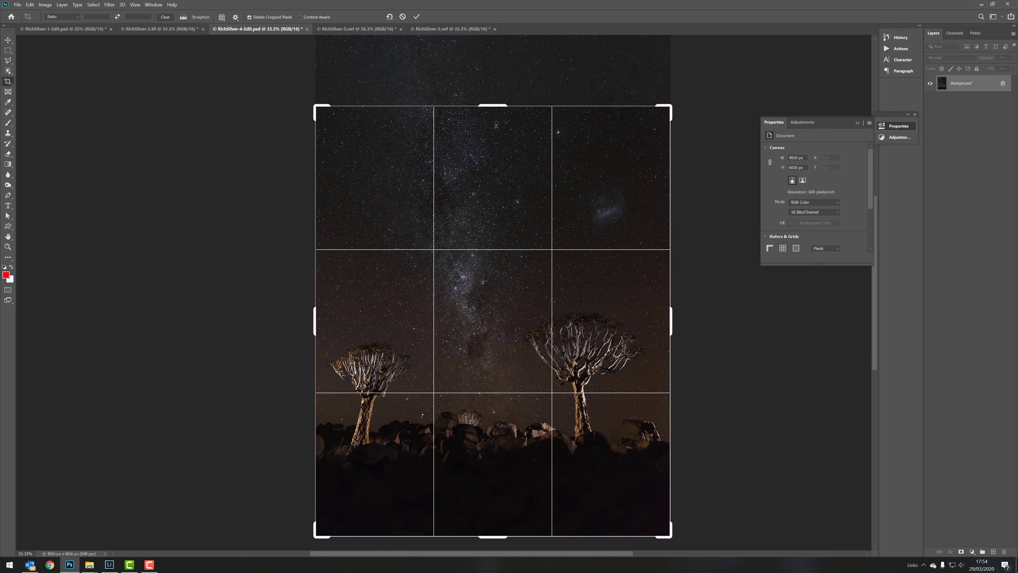
{"action": "left_click_drag", "start_coordinate": [483, 521], "coordinate": [484, 501]}
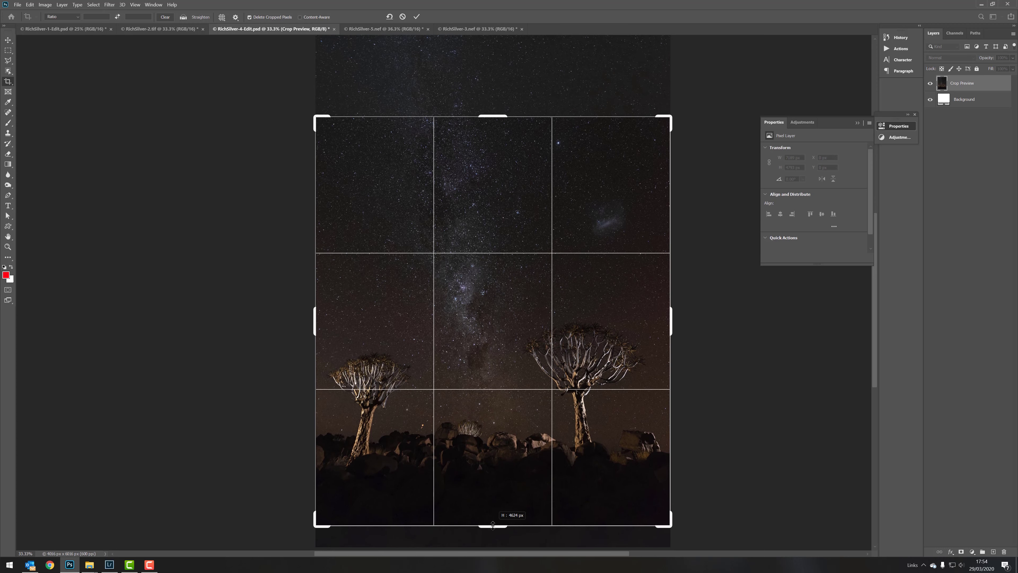
{"action": "left_click_drag", "start_coordinate": [494, 116], "coordinate": [493, 98]}
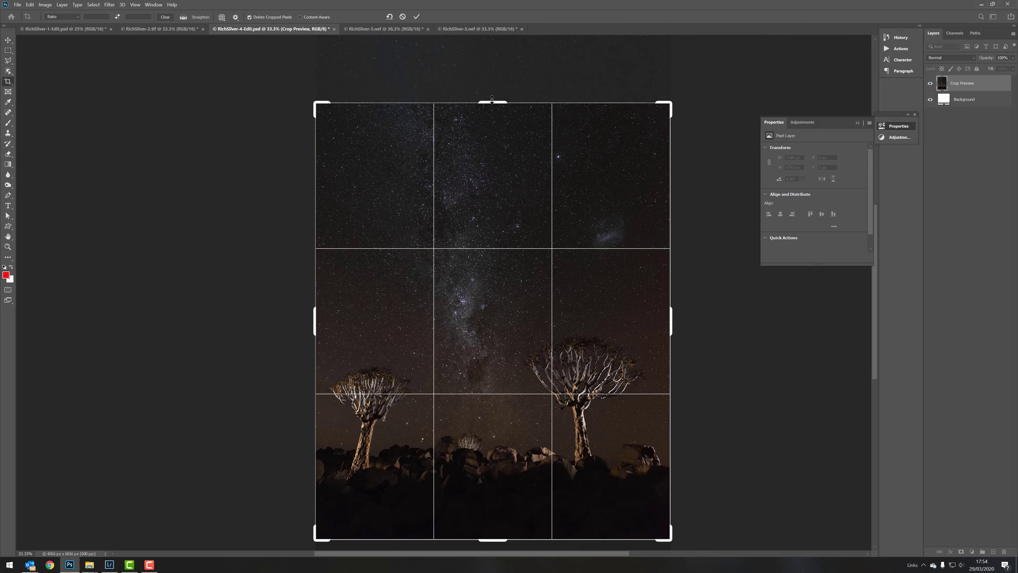
{"action": "key", "text": "Return"}
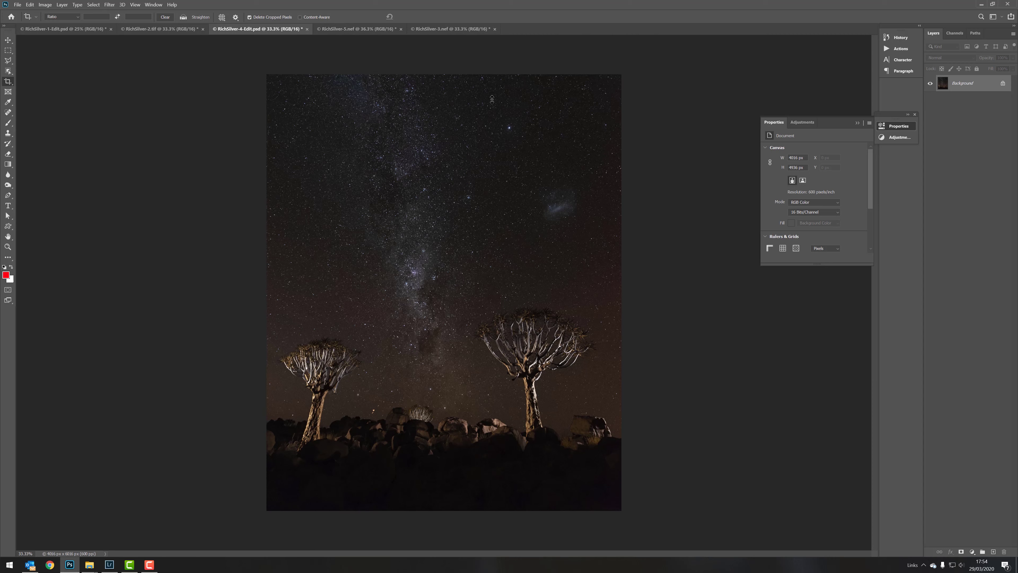
- On RichSilver-5.nef, rotate the crop to straighten it, lower the top edge, reposition the image and apply
{"action": "left_click", "coordinate": [369, 30]}
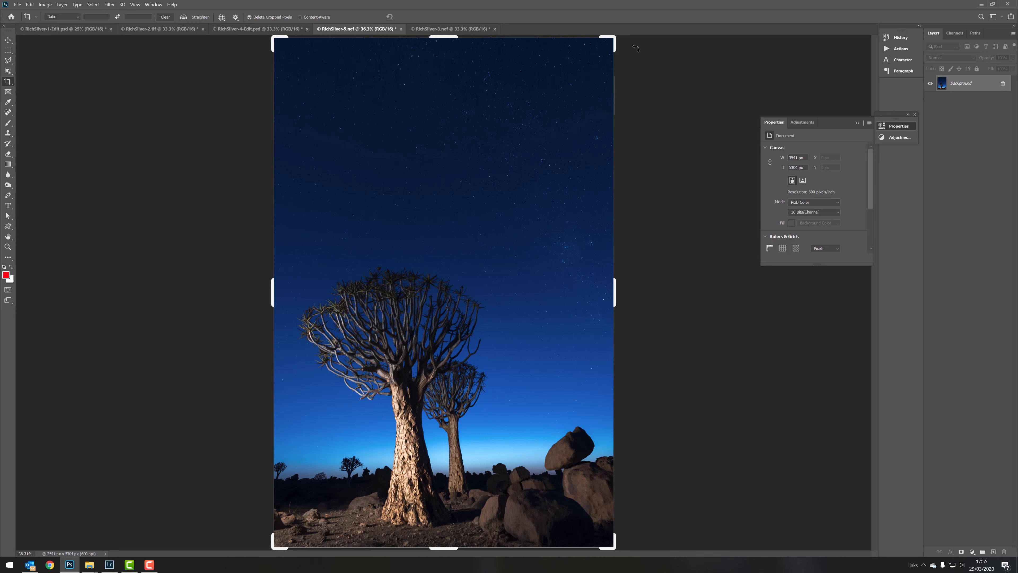
{"action": "left_click_drag", "start_coordinate": [637, 48], "coordinate": [643, 54]}
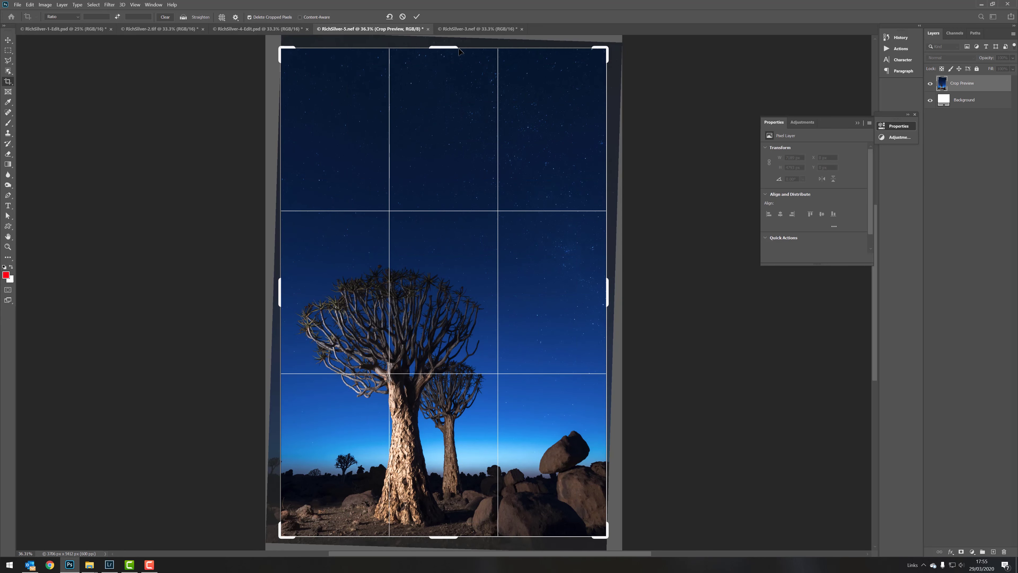
{"action": "mouse_move", "coordinate": [442, 55]}
{"action": "left_mouse_down"}
{"action": "mouse_move", "coordinate": [445, 105]}
{"action": "mouse_move", "coordinate": [444, 68]}
{"action": "left_mouse_up"}
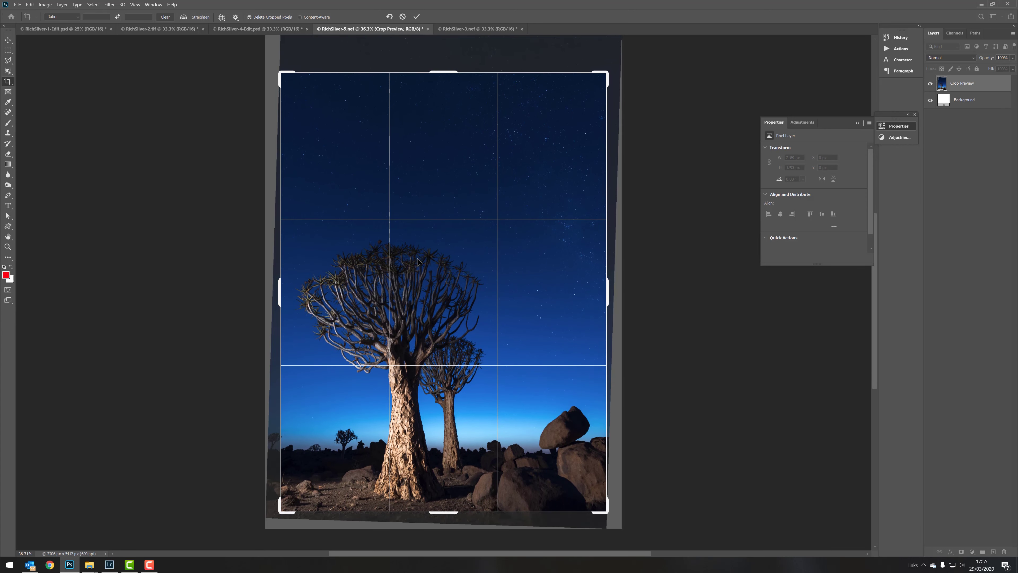
{"action": "left_click_drag", "start_coordinate": [398, 254], "coordinate": [420, 262]}
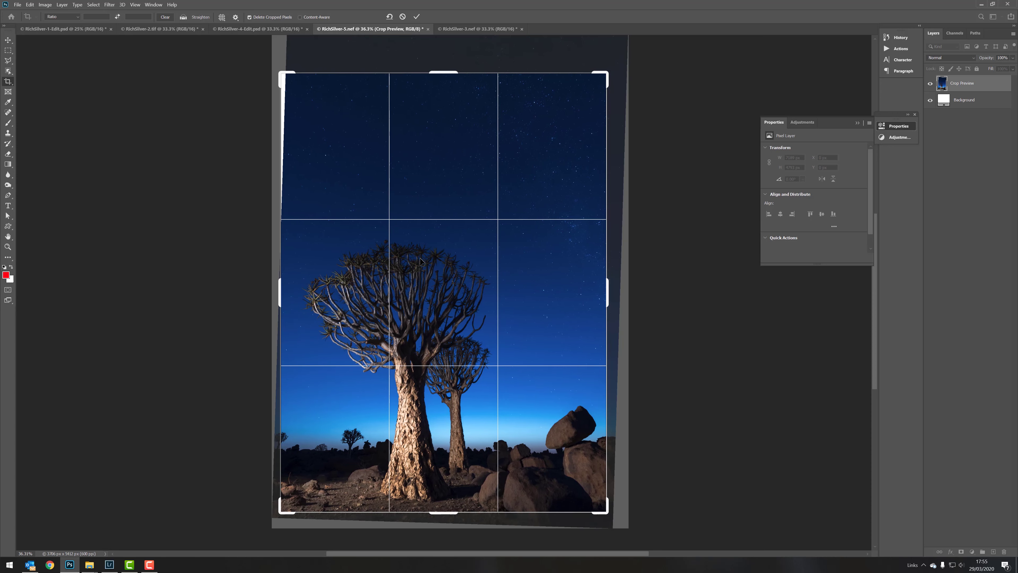
{"action": "key", "text": "Return"}
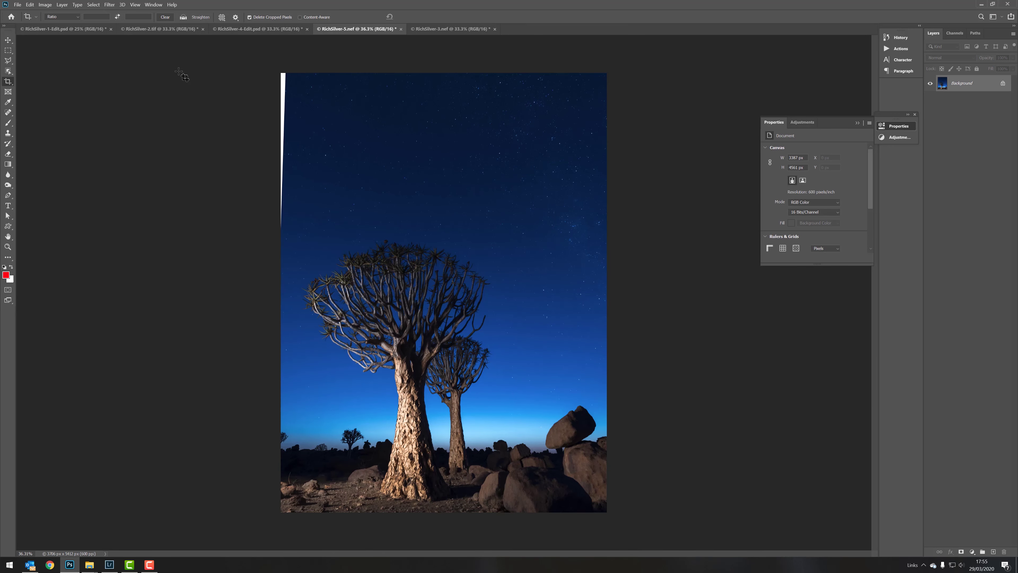
- Select the Clone Stamp tool and enlarge it to 300 pixels
{"action": "left_click", "coordinate": [8, 113]}
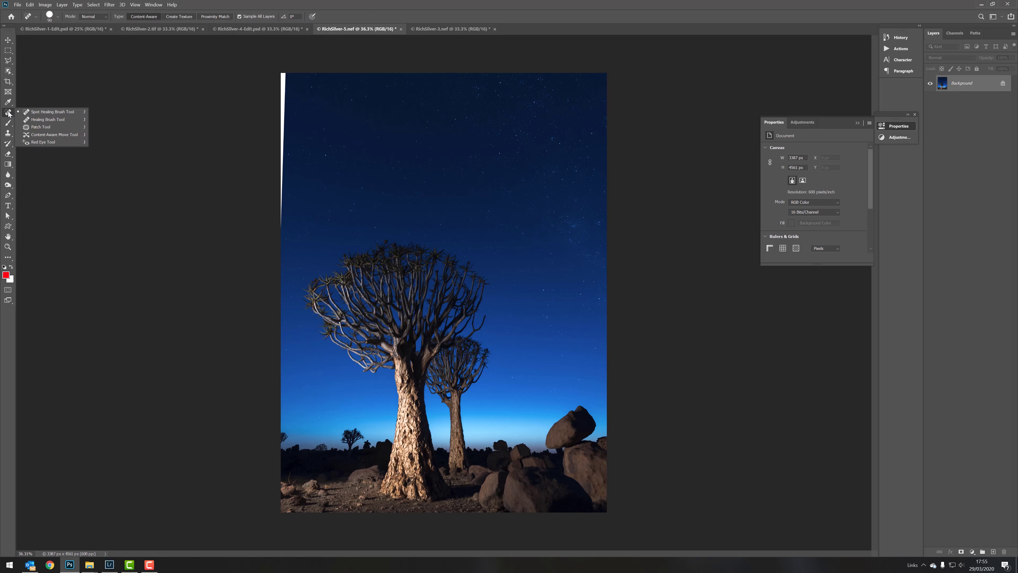
{"action": "left_click", "coordinate": [8, 133]}
{"action": "left_click", "coordinate": [44, 133]}
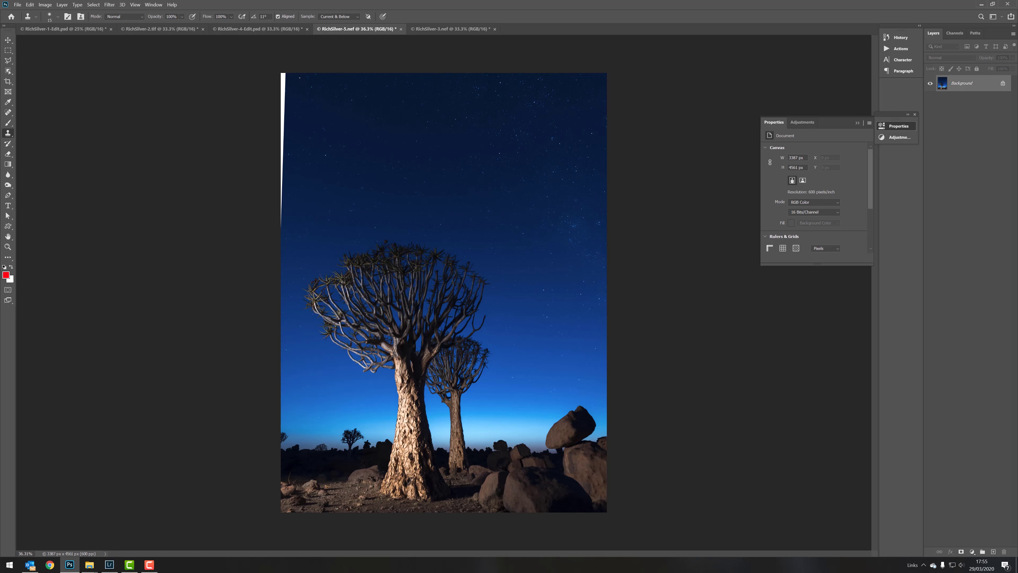
{"action": "key", "text": "bracketright"}
{"action": "key", "text": "bracketright"}
{"action": "key", "text": "bracketright"}
{"action": "key", "text": "bracketright"}
{"action": "key", "text": "bracketright"}
{"action": "key", "text": "bracketright"}
{"action": "key", "text": "bracketright"}
{"action": "key", "text": "bracketright"}
{"action": "key", "text": "bracketright"}
{"action": "key", "text": "bracketright"}
{"action": "key", "text": "bracketright"}
{"action": "key", "text": "bracketright"}
{"action": "key", "text": "bracketright"}
{"action": "key", "text": "bracketright"}
{"action": "key", "text": "bracketright"}
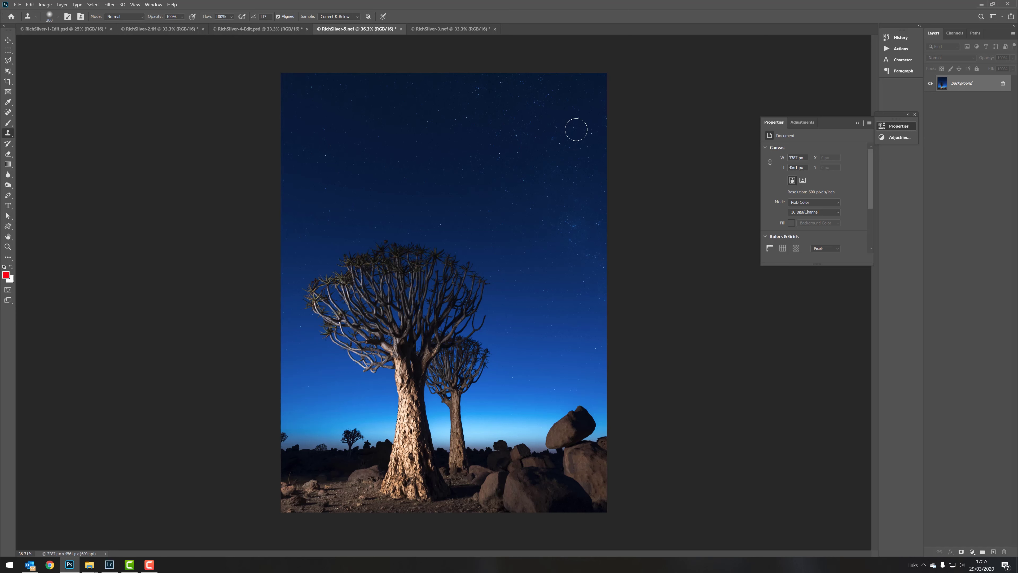
- Clone sky over the white left edge, check it at 100%, and undo the lighter patch on the rock
{"action": "left_click", "coordinate": [573, 128]}
{"action": "key", "text": "ctrl+1"}
{"action": "mouse_move", "coordinate": [318, 398]}
{"action": "left_mouse_down"}
{"action": "mouse_move", "coordinate": [258, 152]}
{"action": "mouse_move", "coordinate": [378, 140]}
{"action": "mouse_move", "coordinate": [370, 147]}
{"action": "left_mouse_up"}
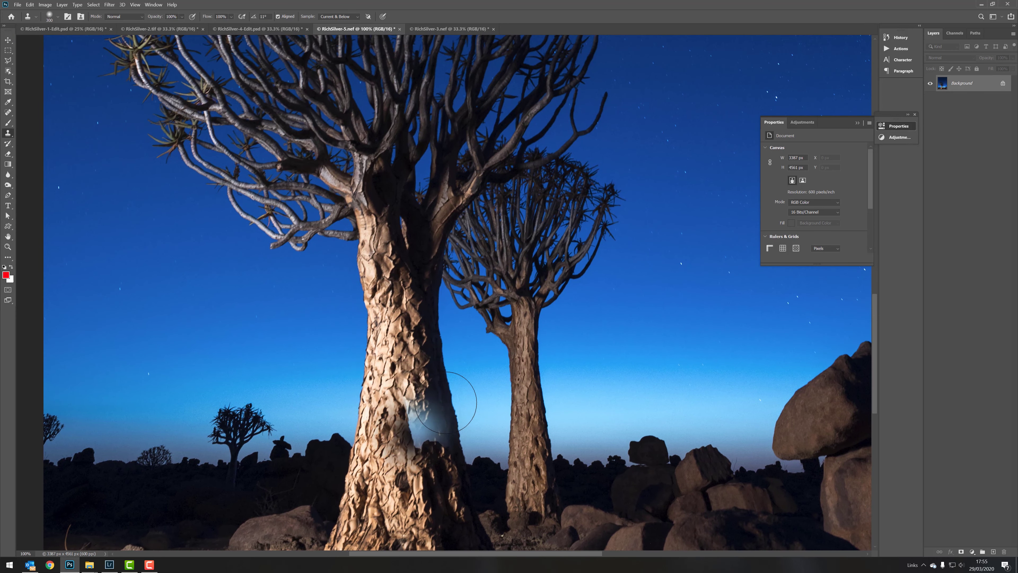
{"action": "key", "text": "ctrl+z"}
{"action": "key", "text": "ctrl+minus"}
{"action": "key", "text": "ctrl+minus"}
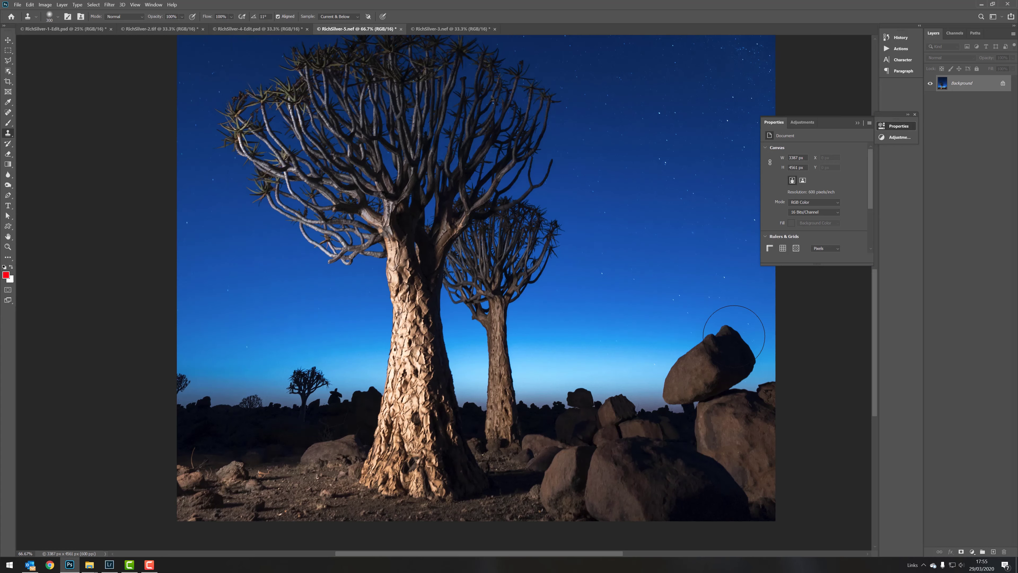
{"action": "left_click_drag", "start_coordinate": [739, 284], "coordinate": [665, 363]}
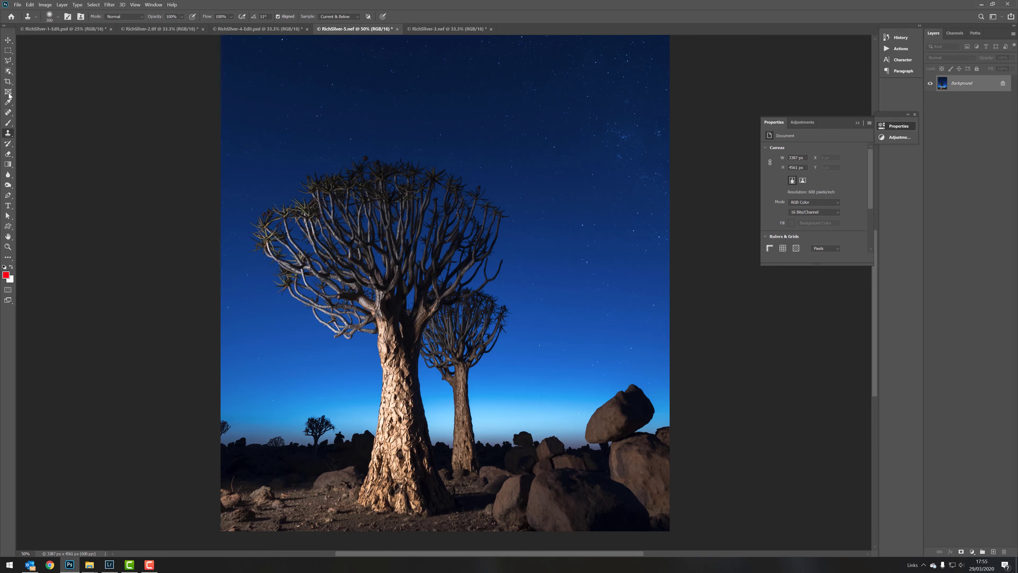
{"action": "left_click", "coordinate": [8, 122]}
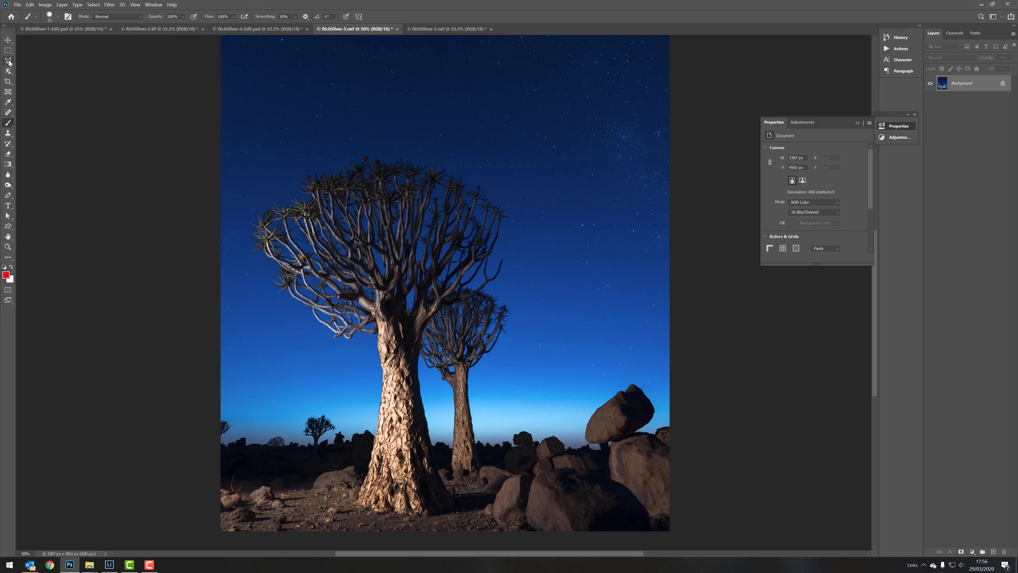
- Narrow the crop slightly from the right side of RichSilver-5.nef and apply it
{"action": "left_click", "coordinate": [7, 81]}
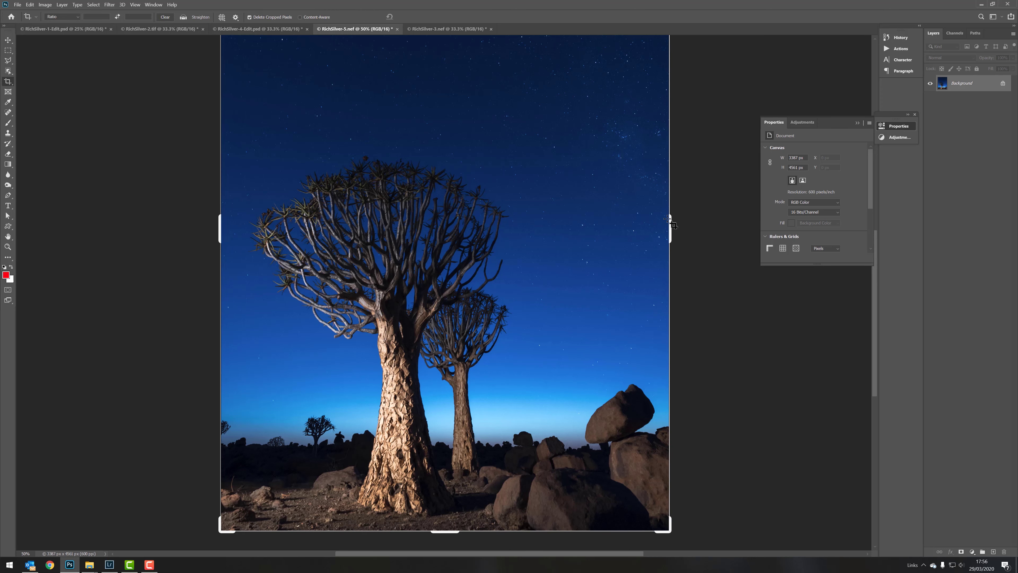
{"action": "mouse_move", "coordinate": [671, 220]}
{"action": "left_mouse_down"}
{"action": "mouse_move", "coordinate": [630, 210]}
{"action": "mouse_move", "coordinate": [627, 229]}
{"action": "mouse_move", "coordinate": [674, 229]}
{"action": "left_mouse_up"}
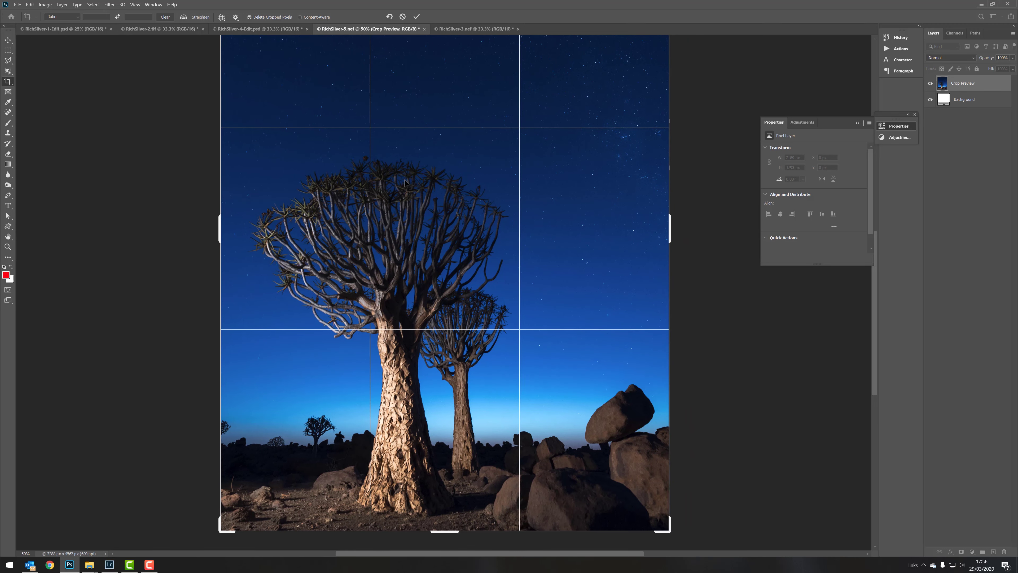
{"action": "key", "text": "Return"}
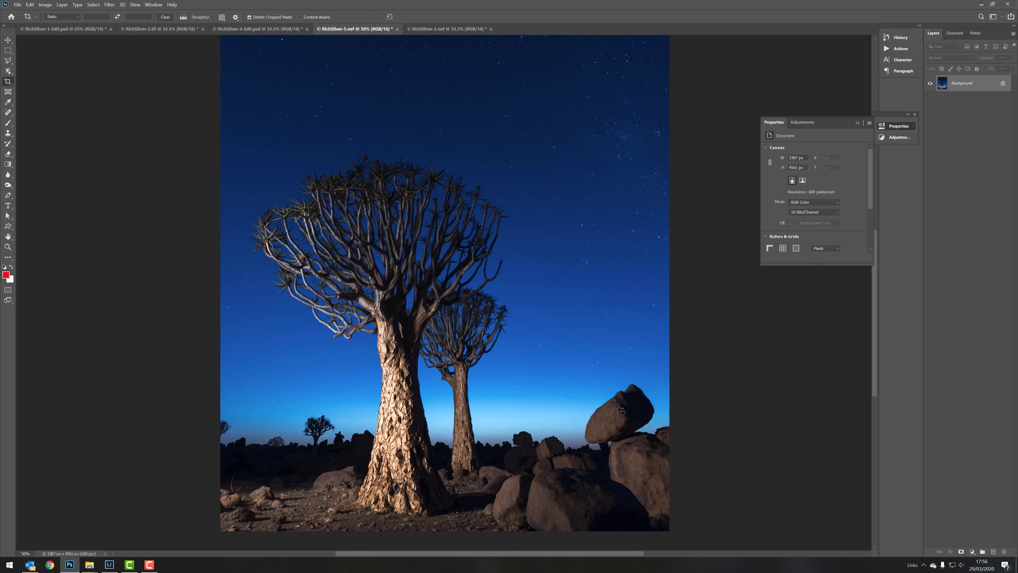
- Bring up the RichSilver-3.nef sunset silhouette of the quiver tree above dark boulders
{"action": "left_click", "coordinate": [452, 29]}
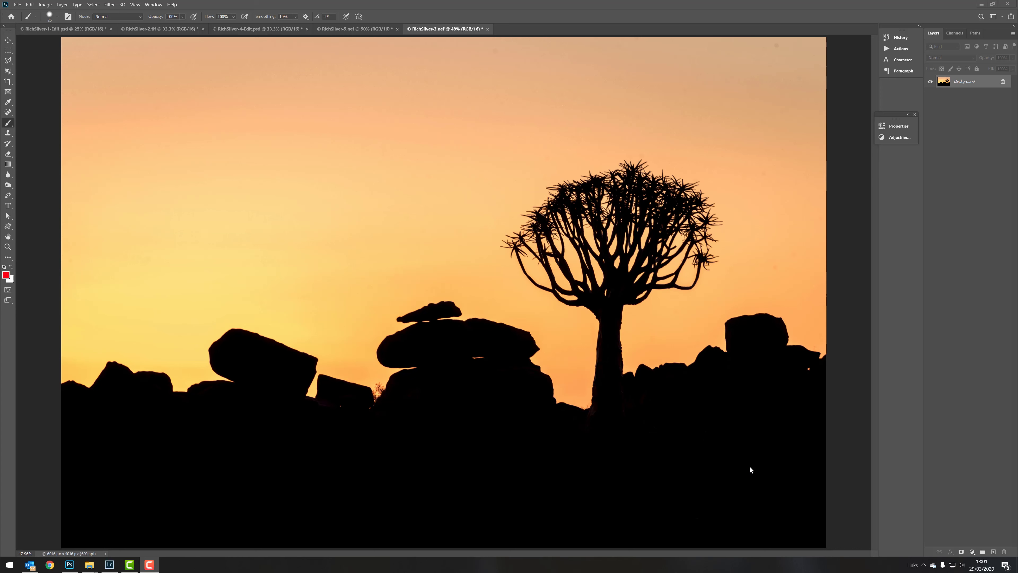
{"action": "left_click", "coordinate": [809, 369]}
{"action": "mouse_move", "coordinate": [481, 353]}
{"action": "left_mouse_down"}
{"action": "mouse_move", "coordinate": [472, 360]}
{"action": "mouse_move", "coordinate": [479, 352]}
{"action": "left_mouse_up"}
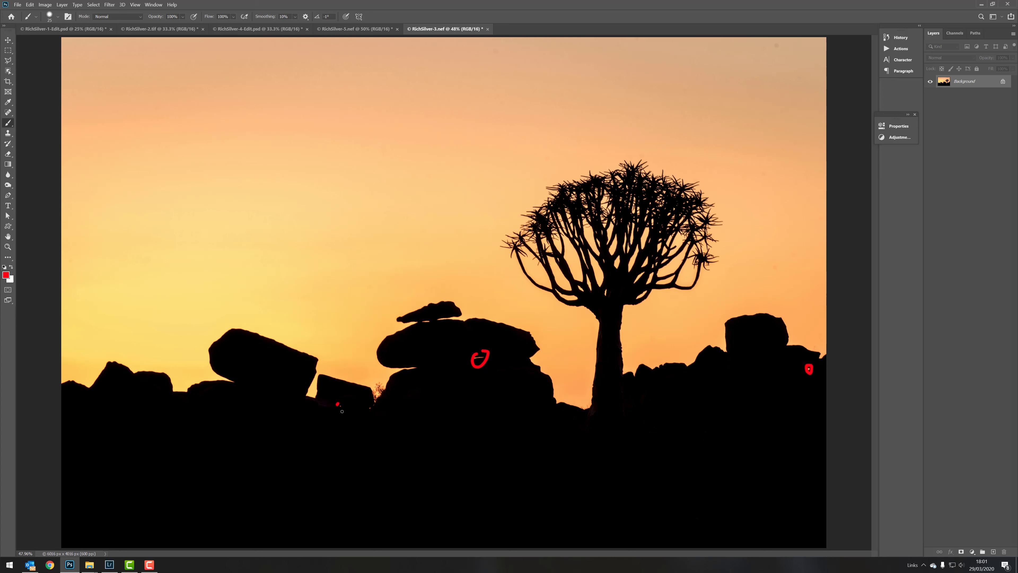
{"action": "left_click_drag", "start_coordinate": [342, 411], "coordinate": [369, 405]}
{"action": "key", "text": "ctrl+z"}
{"action": "key", "text": "ctrl+z"}
{"action": "key", "text": "ctrl+z"}
{"action": "key", "text": "ctrl+z"}
{"action": "mouse_move", "coordinate": [571, 403]}
{"action": "left_mouse_down"}
{"action": "mouse_move", "coordinate": [575, 317]}
{"action": "mouse_move", "coordinate": [603, 361]}
{"action": "mouse_move", "coordinate": [602, 406]}
{"action": "left_mouse_up"}
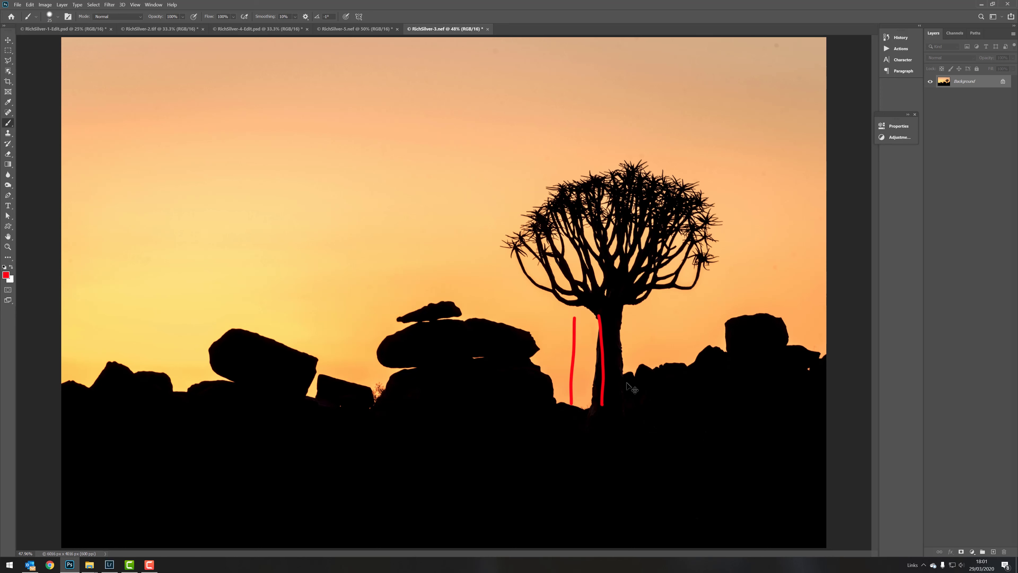
{"action": "key", "text": "ctrl+z"}
{"action": "key", "text": "ctrl+z"}
{"action": "left_click_drag", "start_coordinate": [594, 408], "coordinate": [634, 364]}
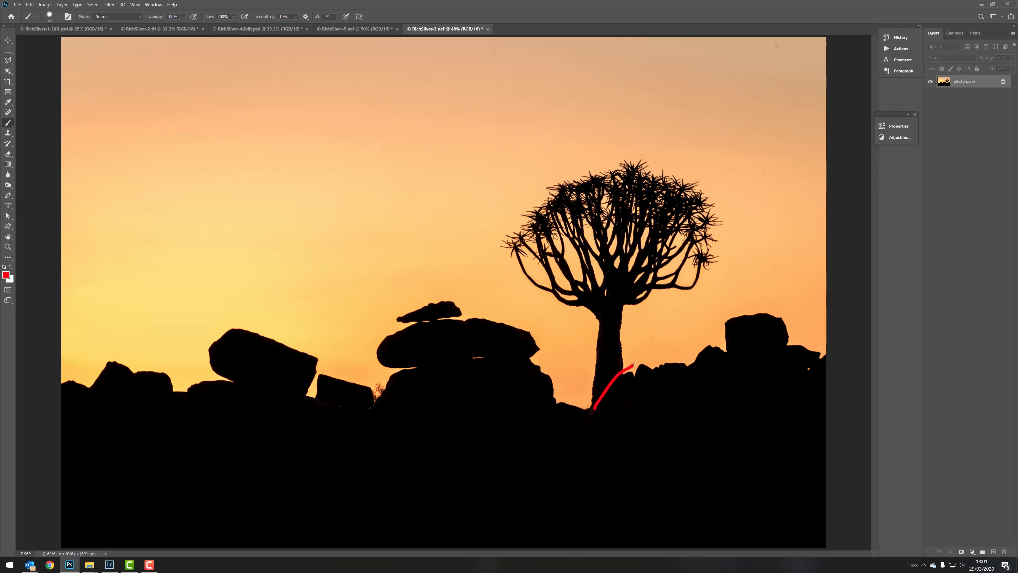
{"action": "key", "text": "ctrl+z"}
{"action": "mouse_move", "coordinate": [558, 401]}
{"action": "left_mouse_down"}
{"action": "mouse_move", "coordinate": [467, 293]}
{"action": "mouse_move", "coordinate": [421, 292]}
{"action": "mouse_move", "coordinate": [369, 412]}
{"action": "mouse_move", "coordinate": [426, 426]}
{"action": "mouse_move", "coordinate": [569, 422]}
{"action": "left_mouse_up"}
- Open the sunset photo in Lightroom's Develop module, set Clarity and Dehaze to +100 and Exposure to -1.28
{"action": "left_click", "coordinate": [109, 565]}
{"action": "double_click", "coordinate": [220, 316]}
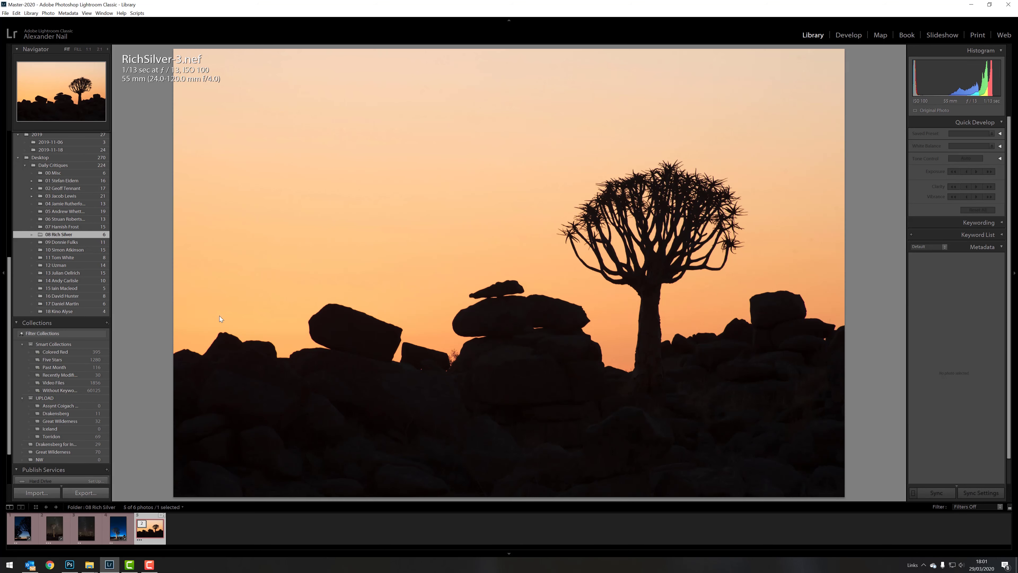
{"action": "key", "text": "d"}
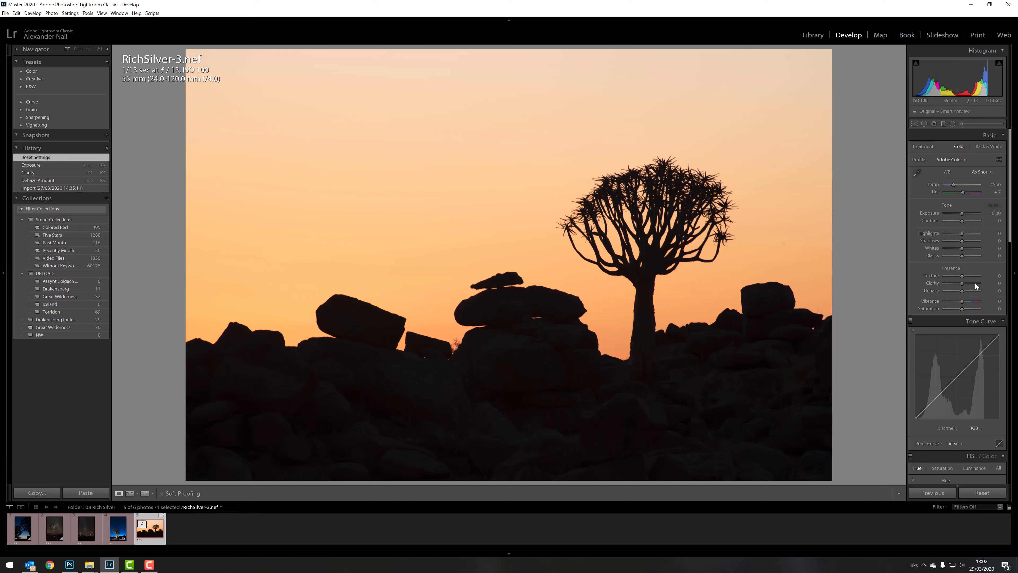
{"action": "left_click", "coordinate": [975, 283]}
{"action": "left_click_drag", "start_coordinate": [979, 284], "coordinate": [980, 290]}
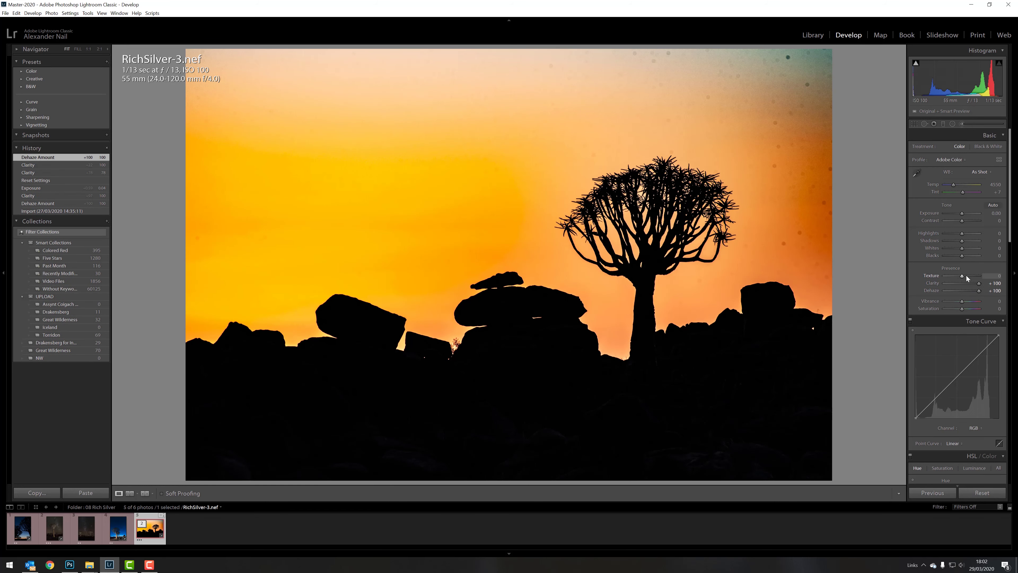
{"action": "left_click_drag", "start_coordinate": [961, 214], "coordinate": [957, 214]}
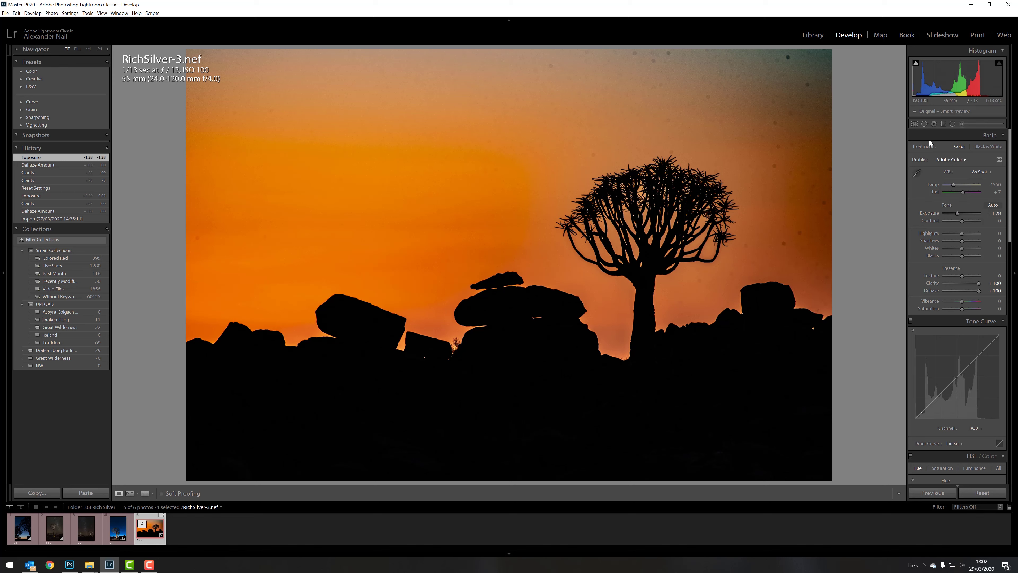
- Heal two dust spots in the upper-right sky with Spot Removal
{"action": "left_click", "coordinate": [924, 124]}
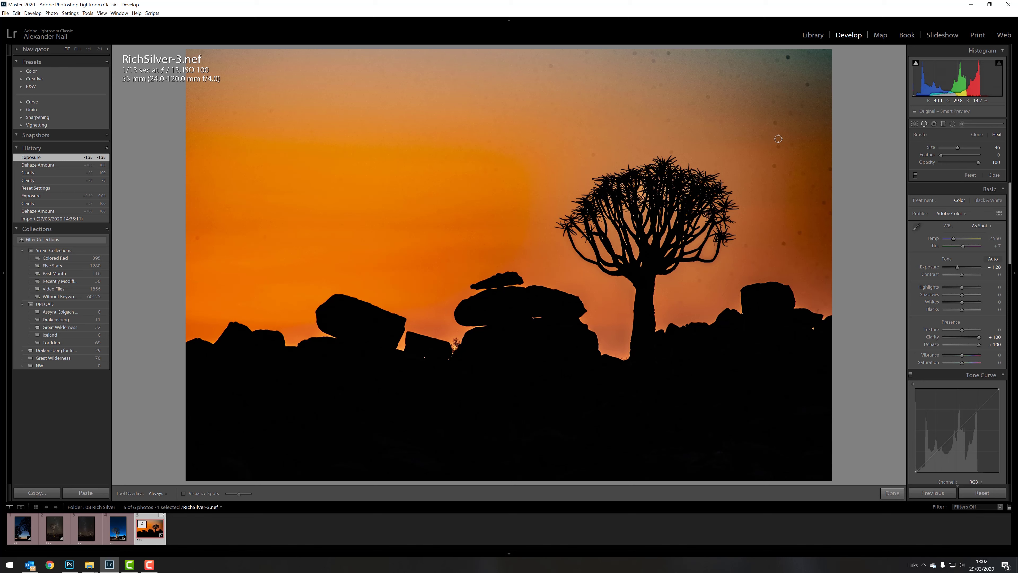
{"action": "left_click", "coordinate": [778, 146]}
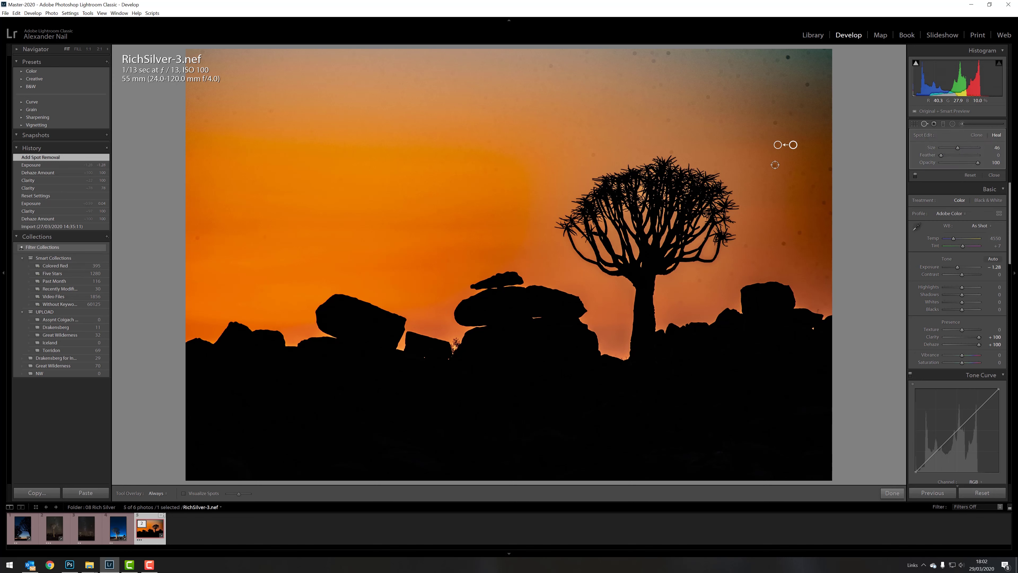
{"action": "left_click", "coordinate": [776, 165]}
{"action": "key", "text": "q"}
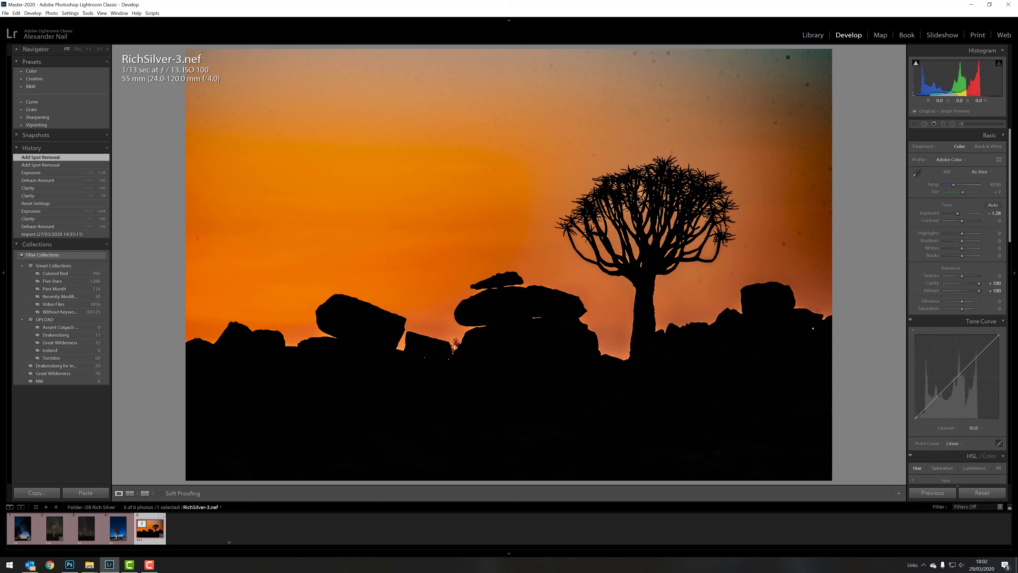
- Return to Photoshop's RichSilver-3.nef sunset silhouette of the quiver tree and boulders
{"action": "left_click", "coordinate": [76, 567]}
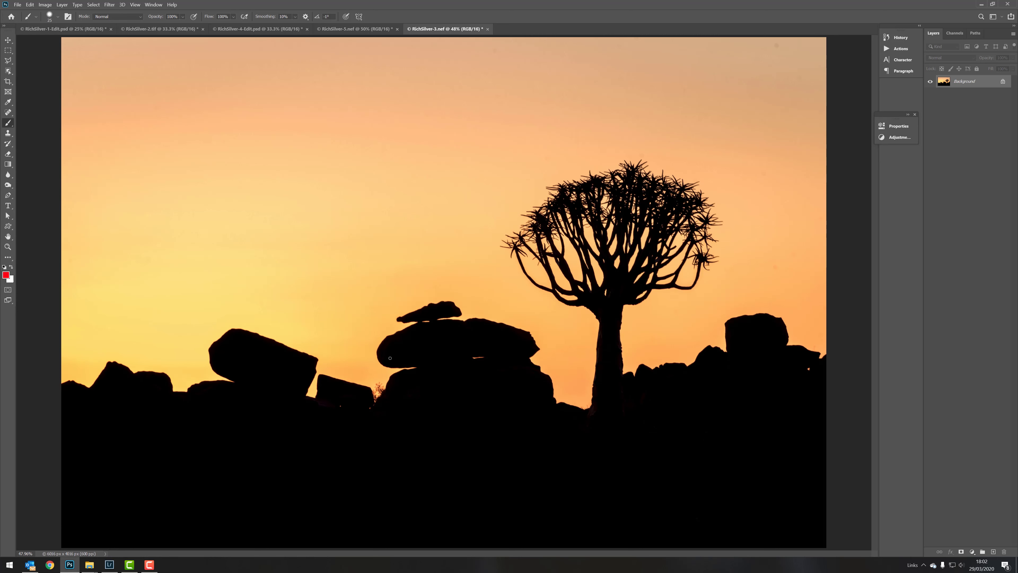